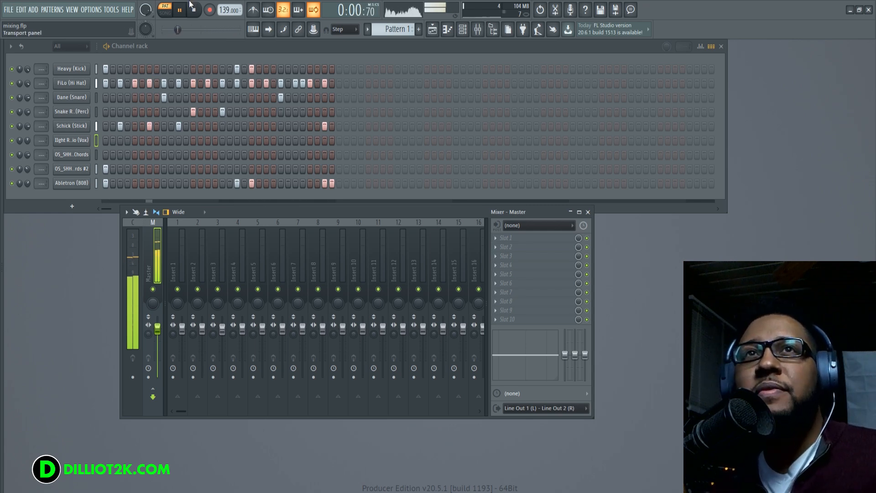
- Stop playback and move the mixer window down, clear of the channel rack
key(space)
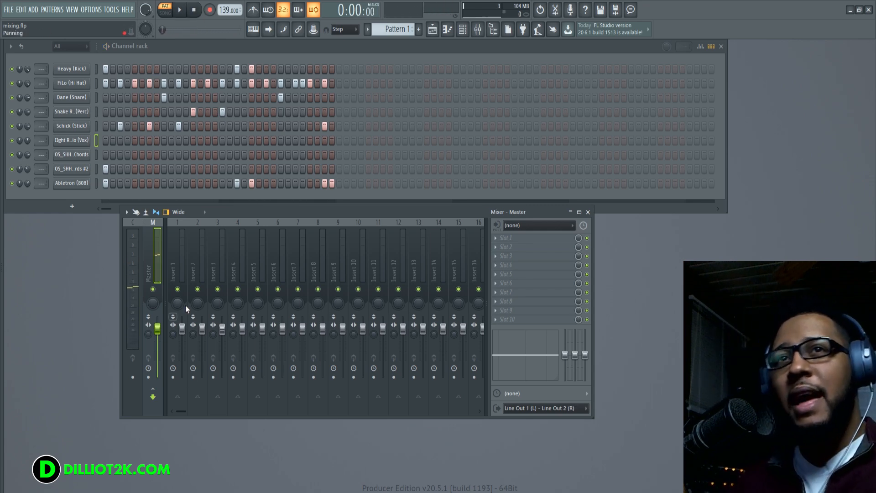
drag(250, 213, 292, 235)
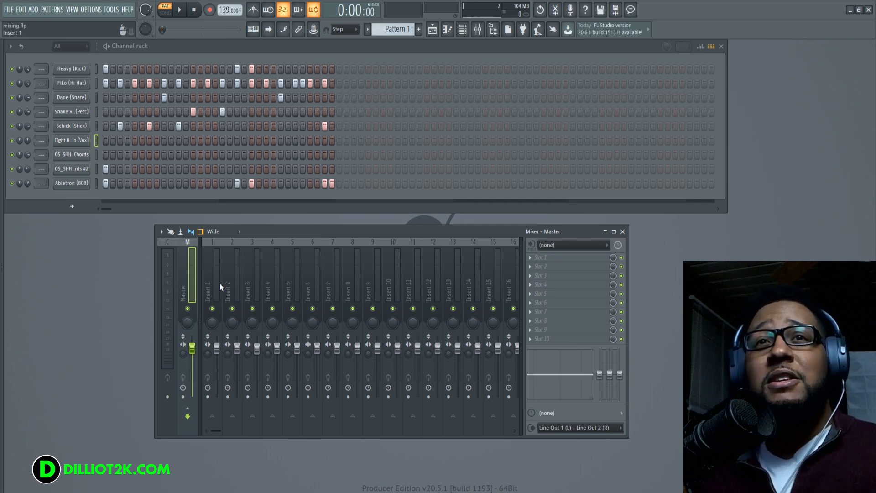
drag(213, 285, 267, 286)
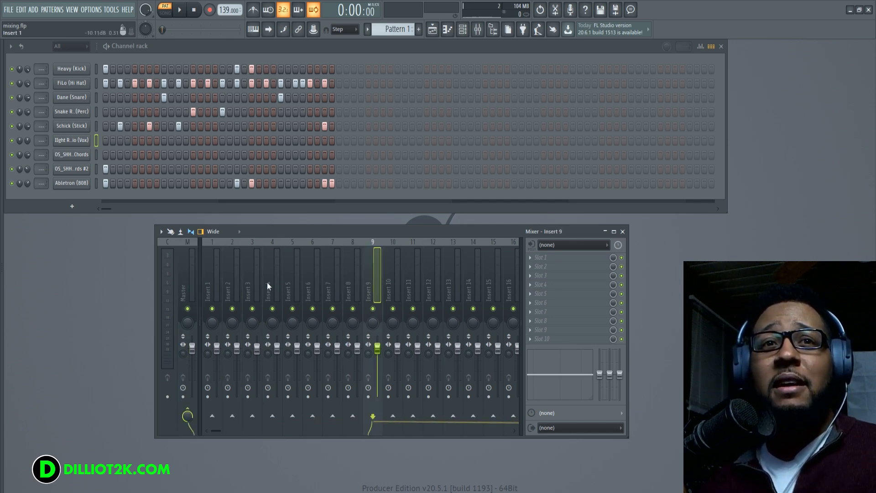
- Select mixer Insert 1 and play the pattern briefly, watching the level meters on the Master and inserts
click(212, 284)
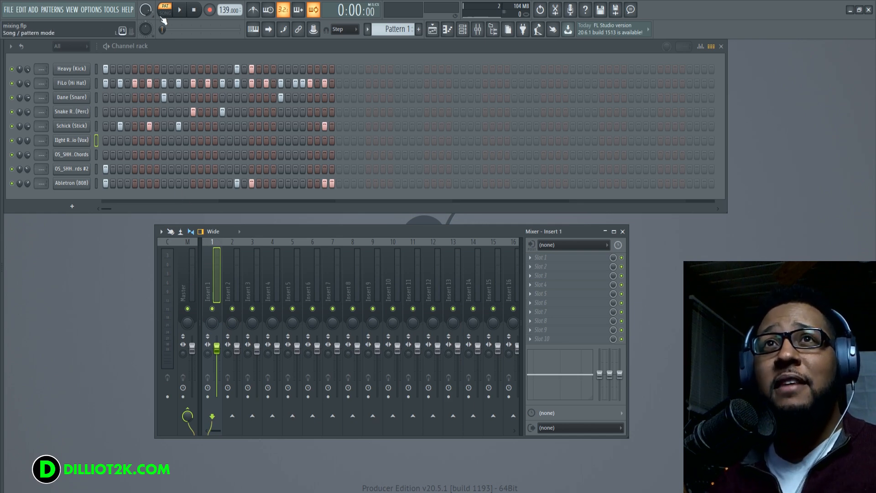
key(space)
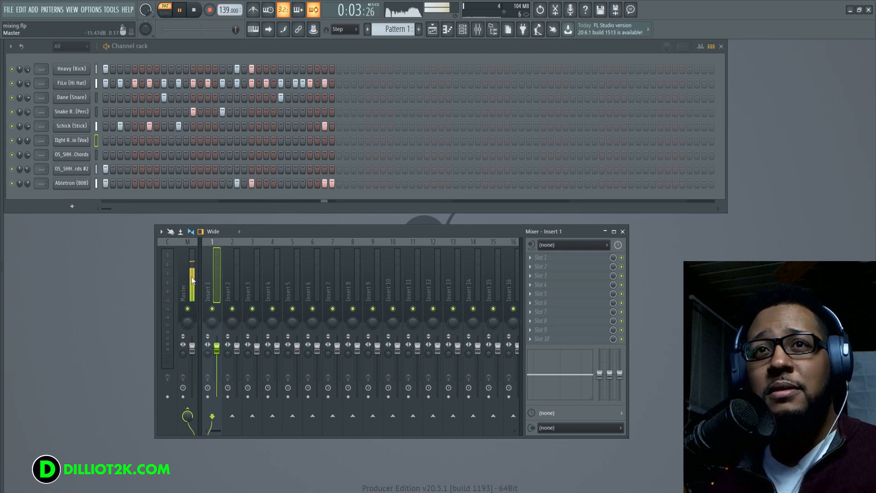
key(space)
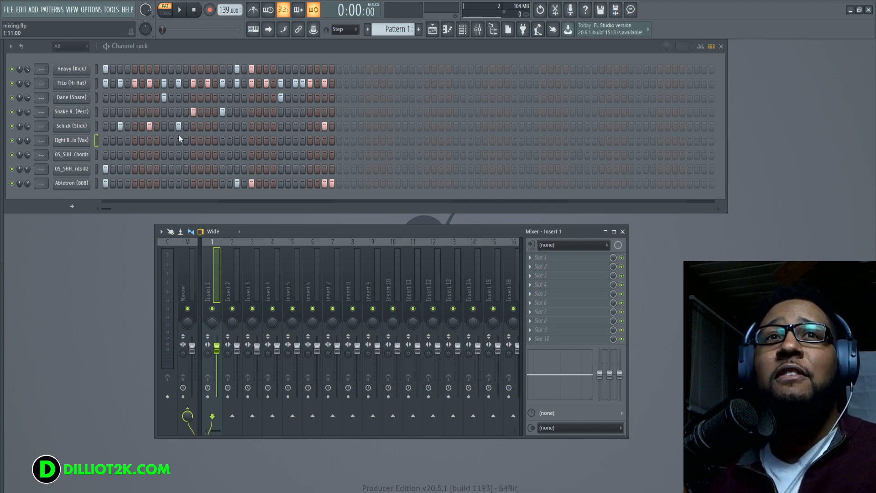
- Select mixer Inserts 1 through 10, and switch Insert 10's send to the Master off and back on
click(398, 275)
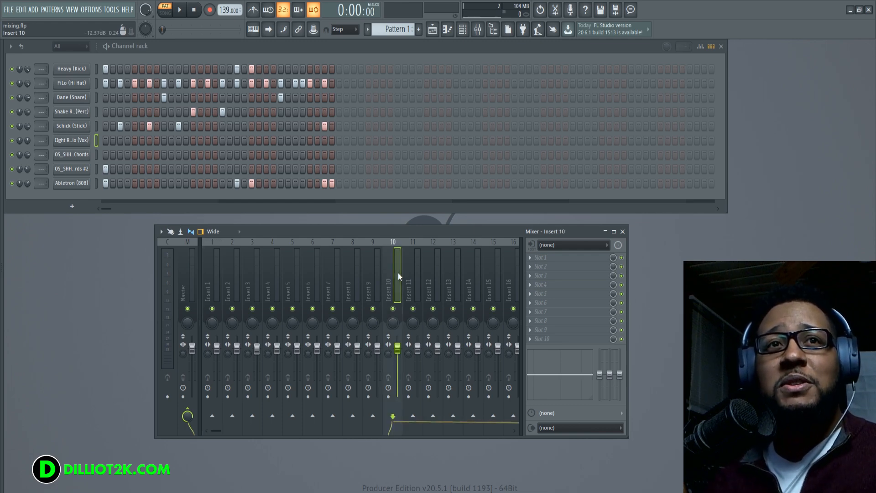
click(375, 277)
click(396, 273)
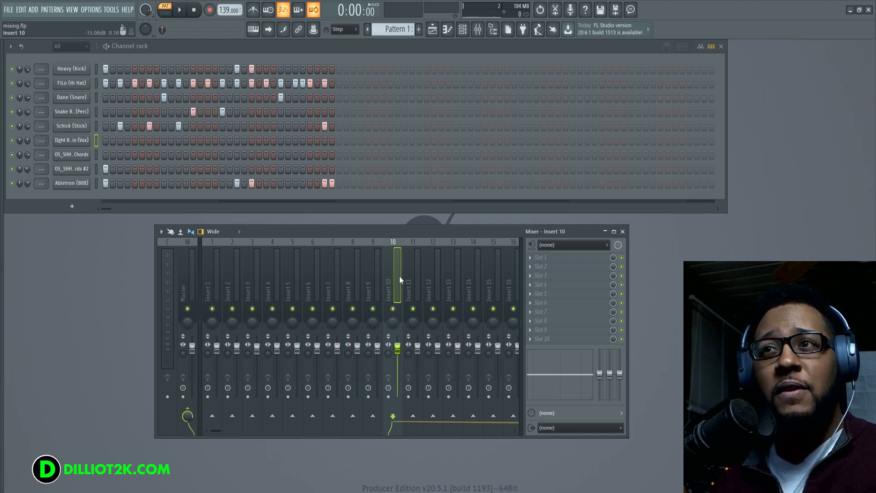
drag(399, 275, 183, 278)
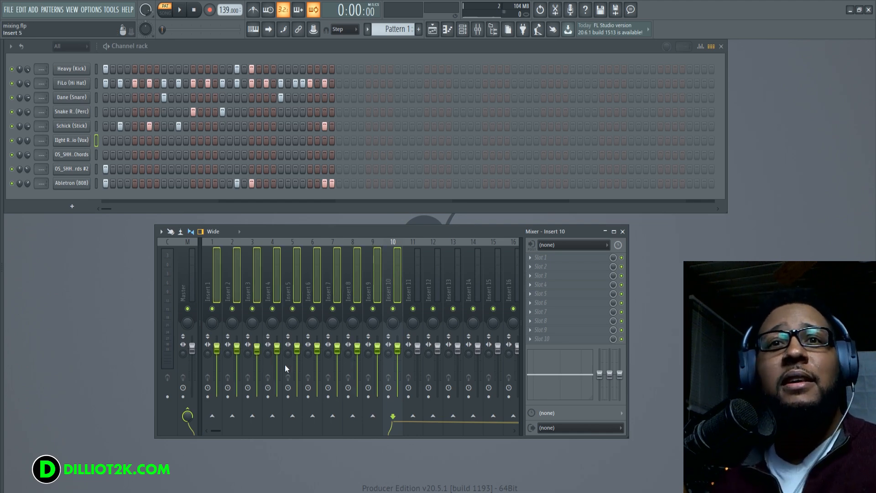
click(187, 413)
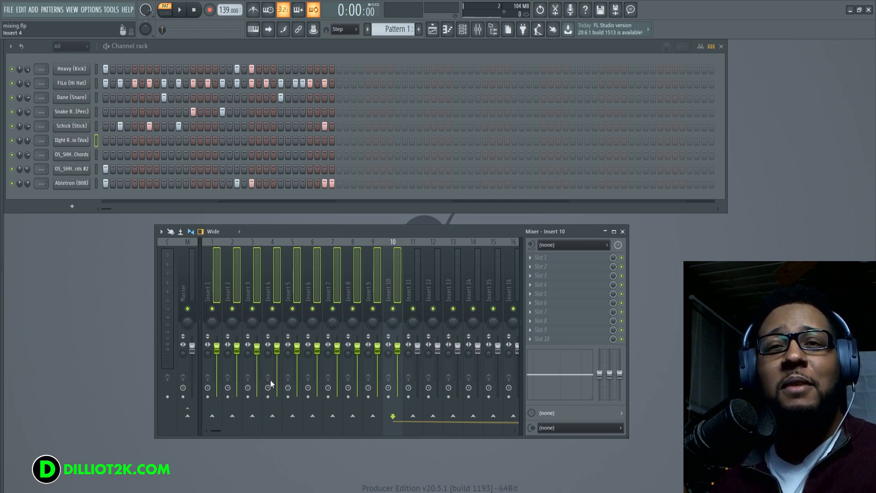
click(188, 415)
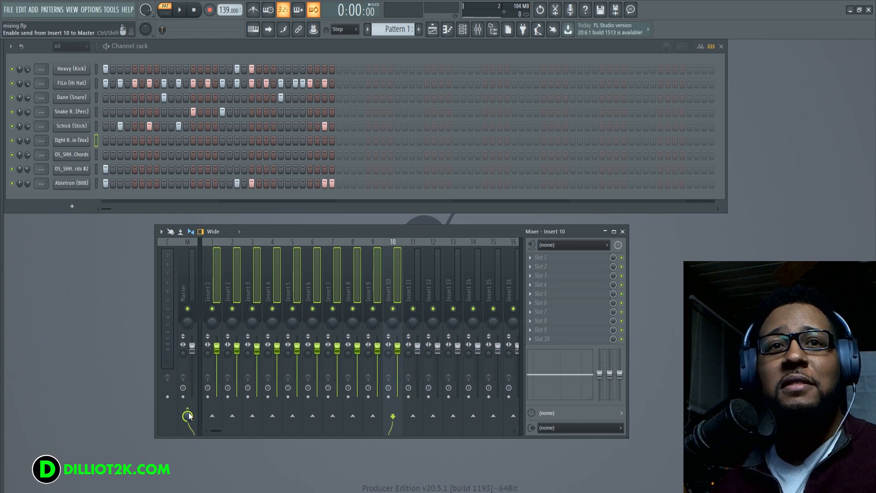
- Reselect Insert 1 alone and replay the pattern to check which mixer tracks receive its signal
click(353, 260)
click(253, 273)
click(216, 277)
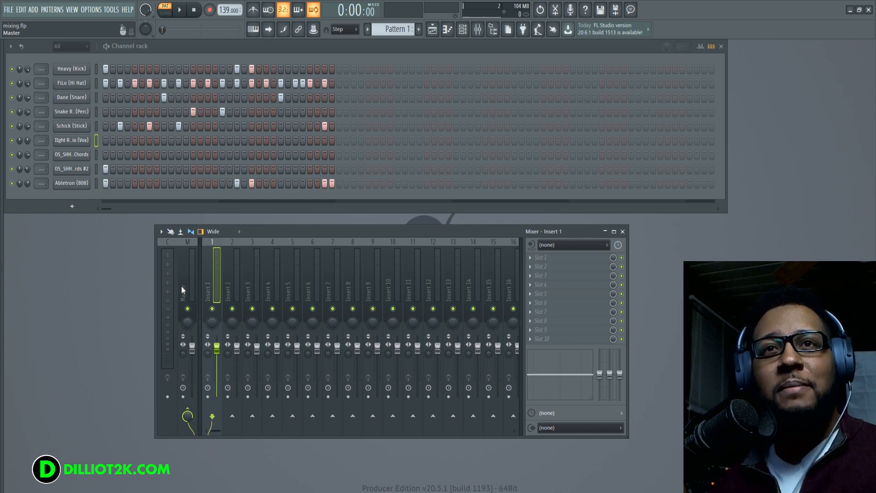
click(180, 10)
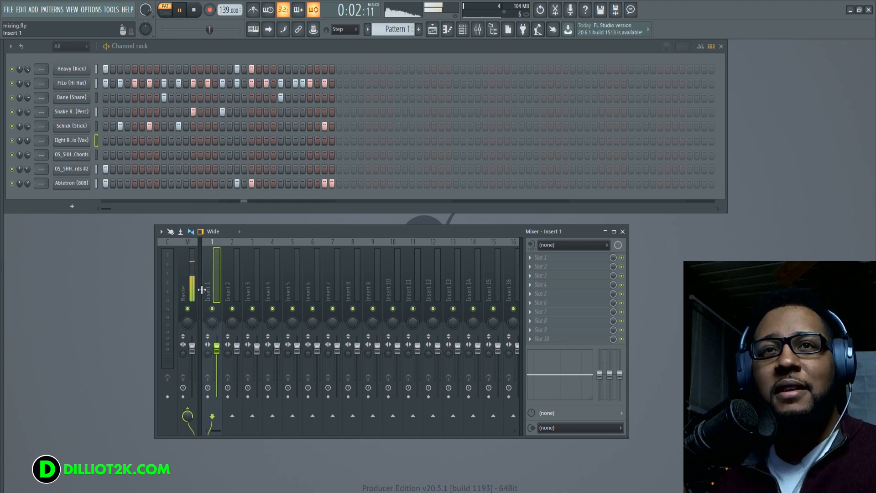
click(193, 10)
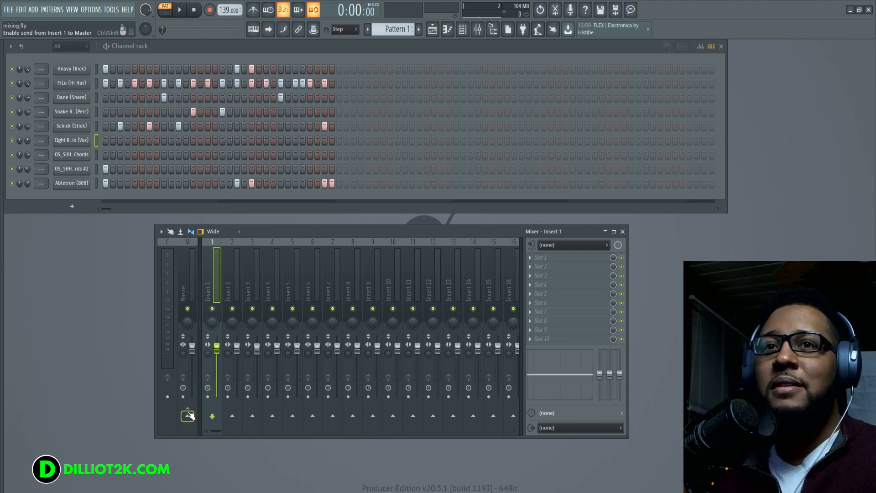
- Disable Insert 1's send to the Master and compare its routing with Inserts 2, 5 and 8
key(Right)
key(Right)
key(Right)
key(Right)
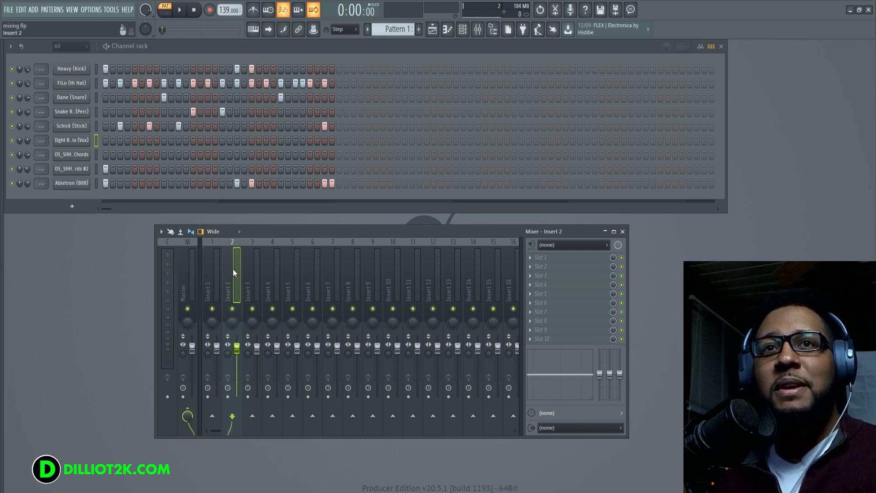
click(229, 272)
click(213, 273)
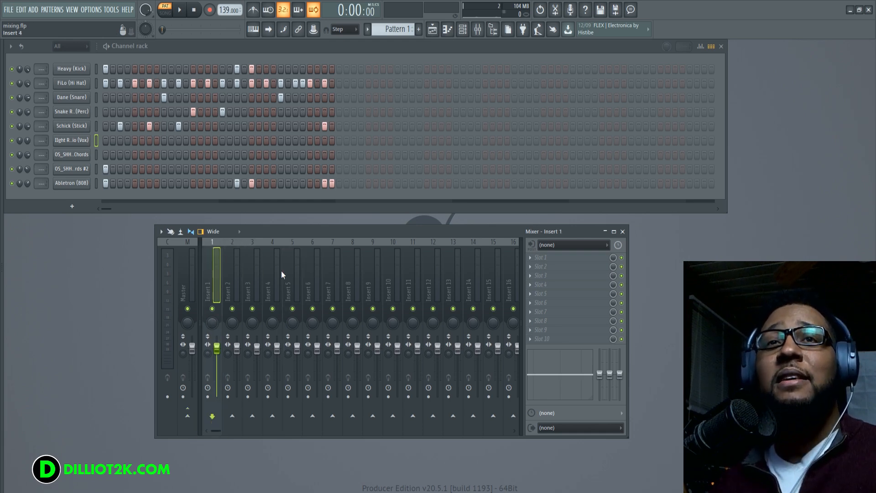
click(292, 273)
click(358, 275)
- Return to Insert 1 and re-enable its send to the Master
click(201, 289)
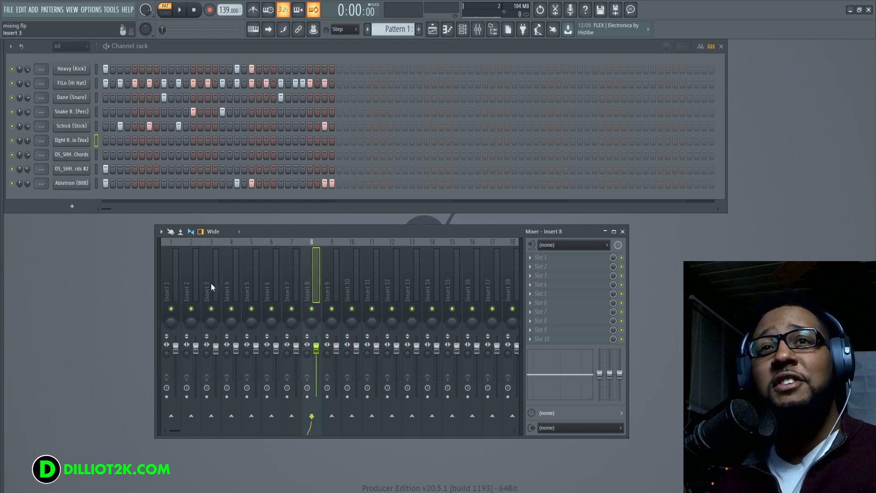
click(159, 308)
click(158, 309)
click(210, 282)
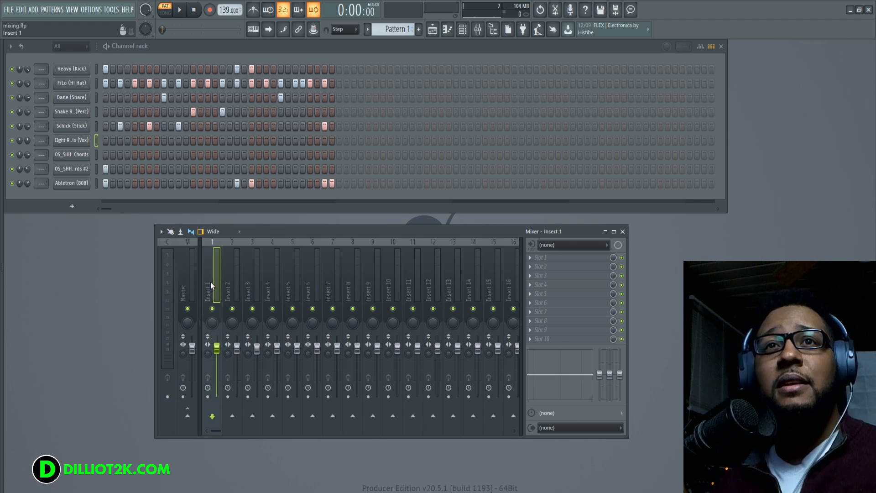
click(191, 421)
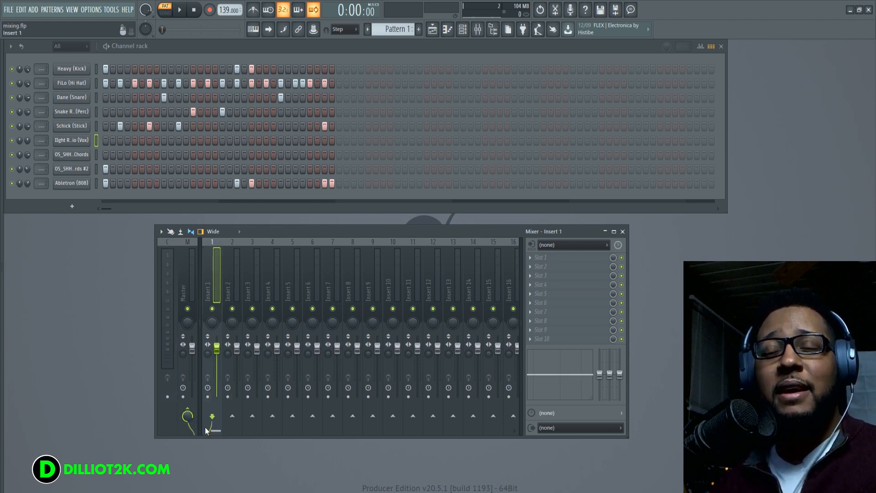
- Select all nine channels in the channel rack and link them to consecutive mixer tracks starting at Insert 1
drag(234, 294, 210, 268)
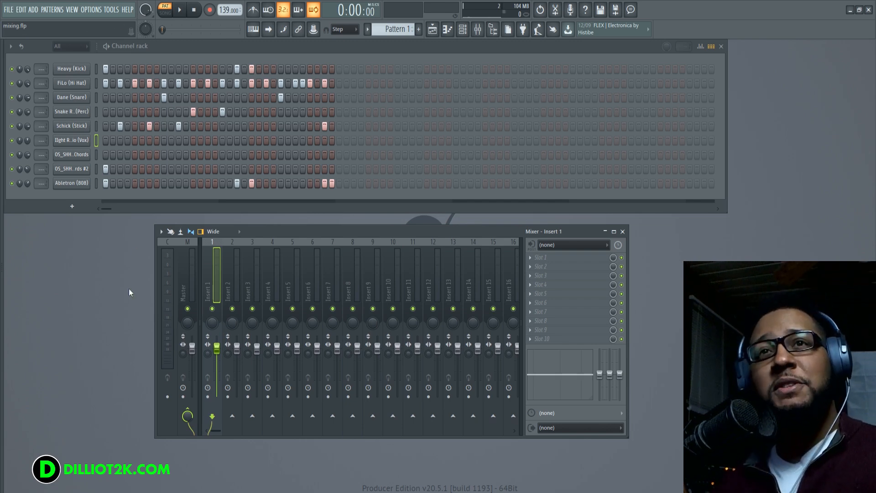
double_click(97, 70)
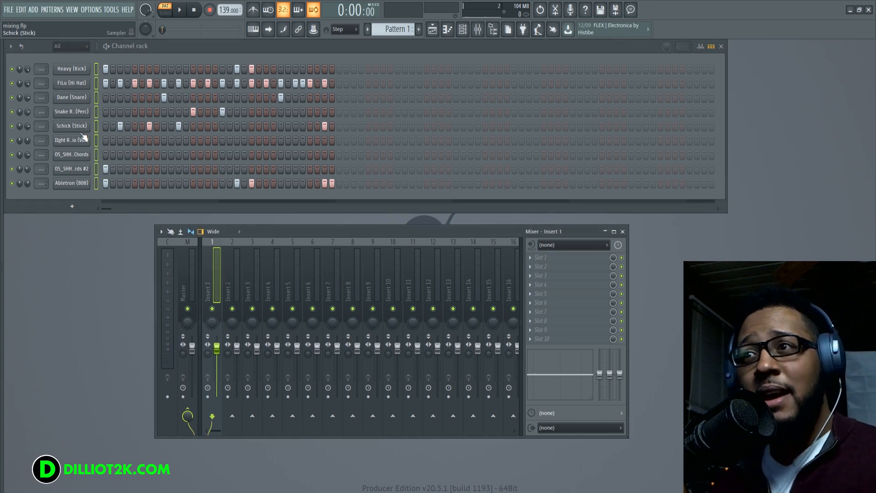
click(389, 264)
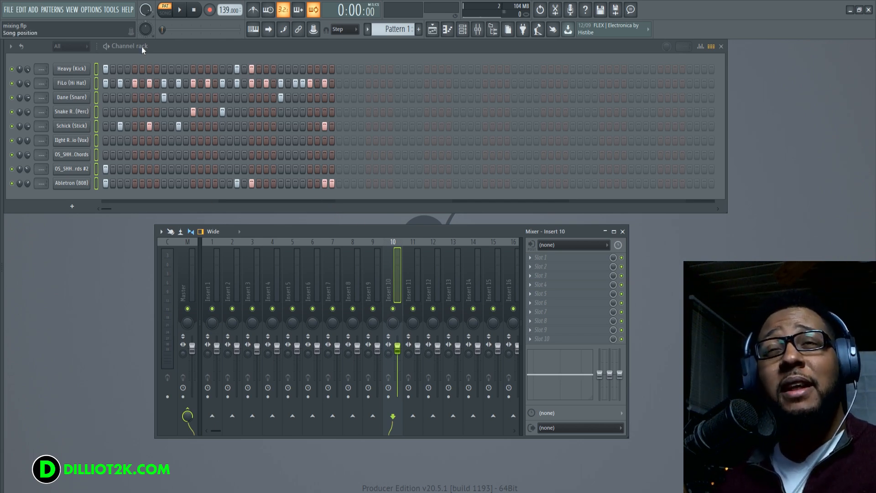
click(204, 282)
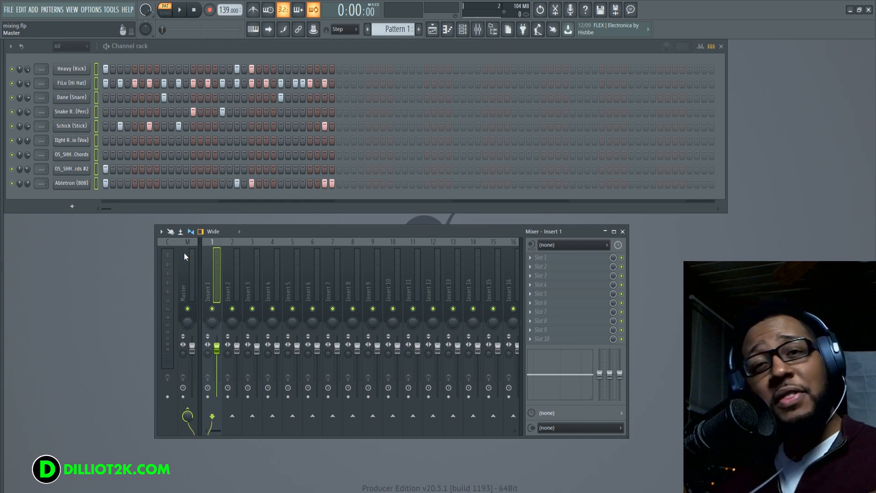
key(ctrl+l)
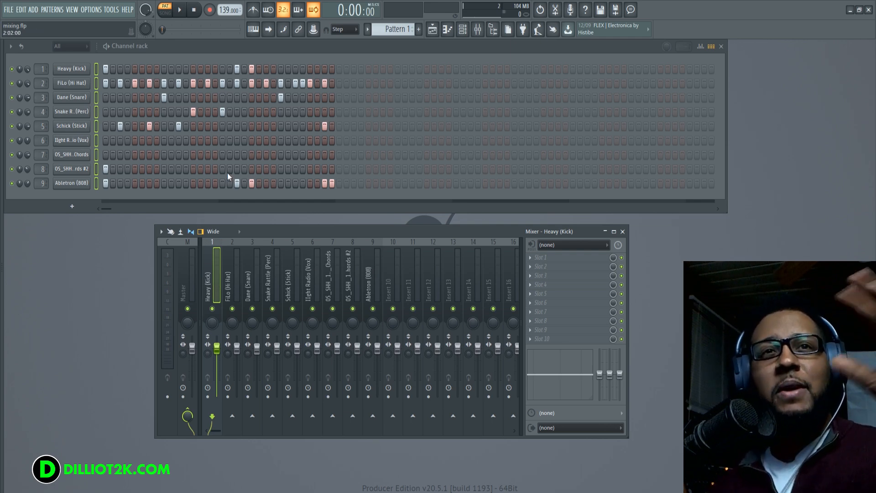
- Play the pattern to check the signal of each linked channel on its own mixer track, and stop playback
key(space)
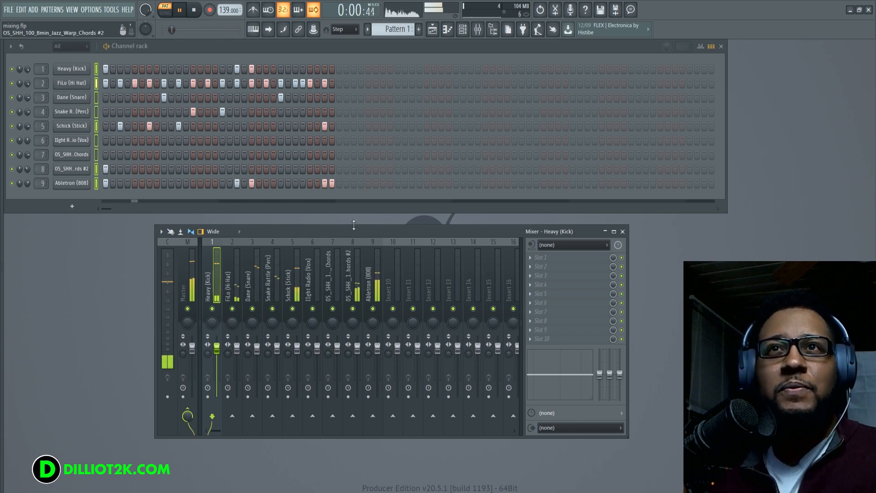
click(194, 13)
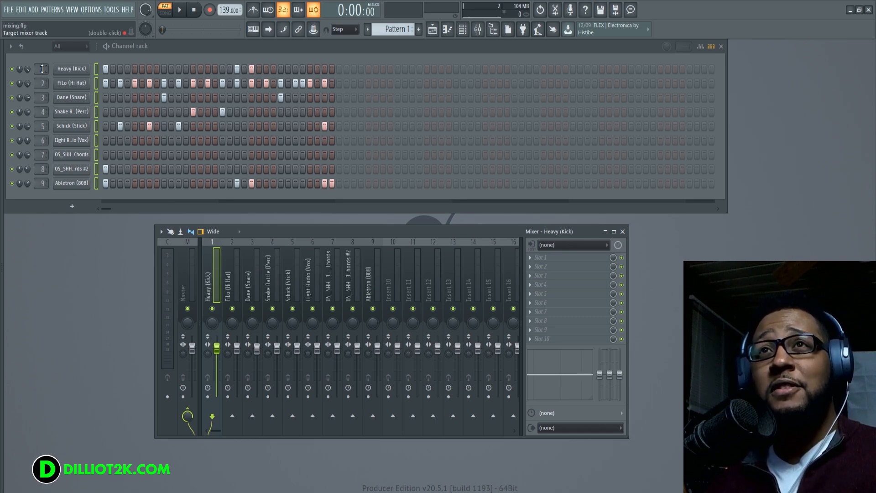
- Try routing the Heavy (Kick) channel to the Master and to mixer track 15, and return it to track 1
scroll(43, 68, down, 1)
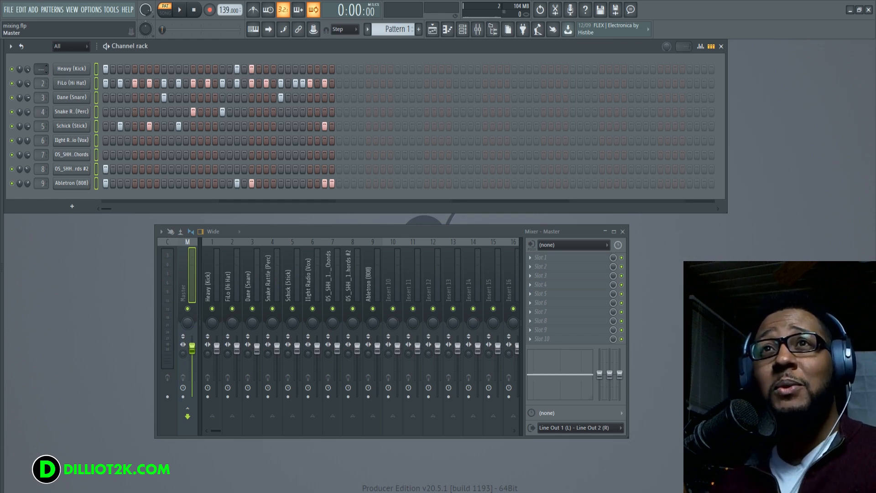
scroll(43, 69, up, 2)
scroll(43, 69, down, 1)
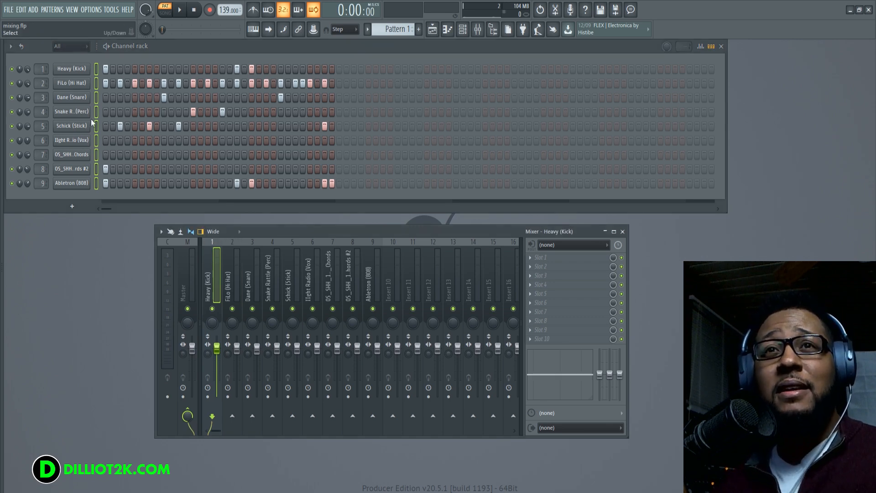
scroll(43, 68, up, 14)
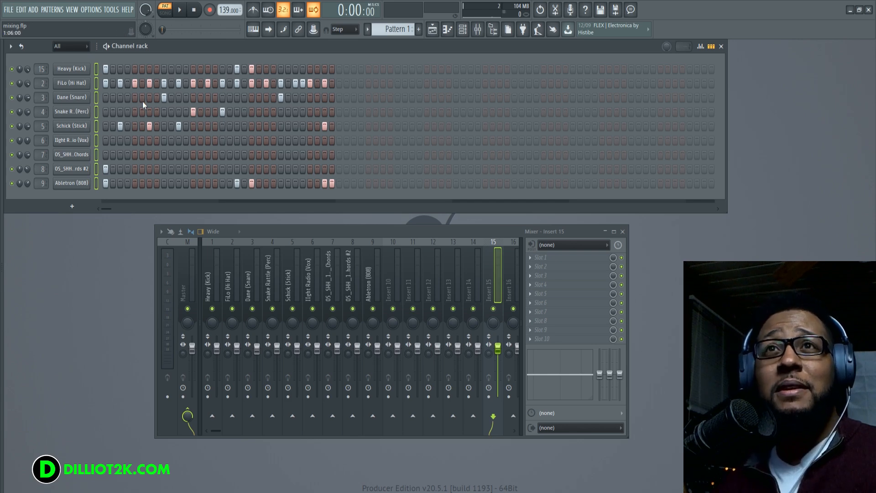
scroll(43, 68, down, 11)
scroll(43, 68, down, 3)
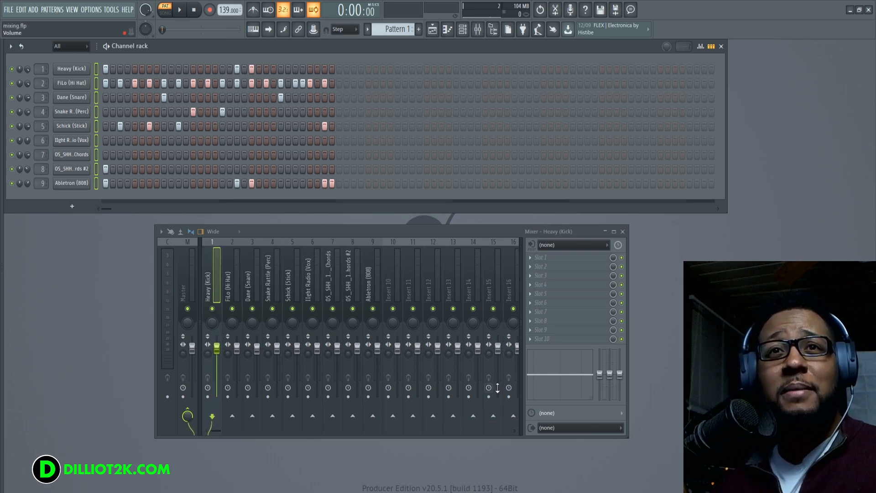
- Toggle solo on and off for the Heavy (Kick) mixer track
right_click(213, 308)
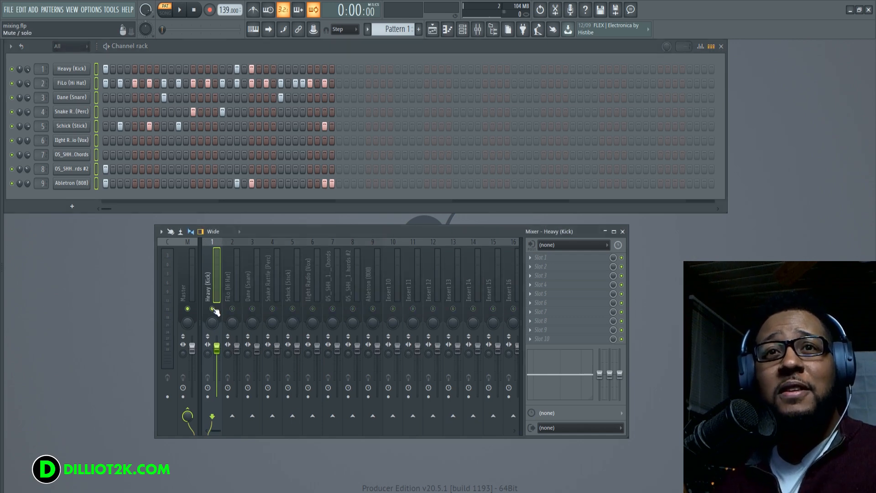
right_click(213, 308)
right_click(212, 308)
right_click(213, 309)
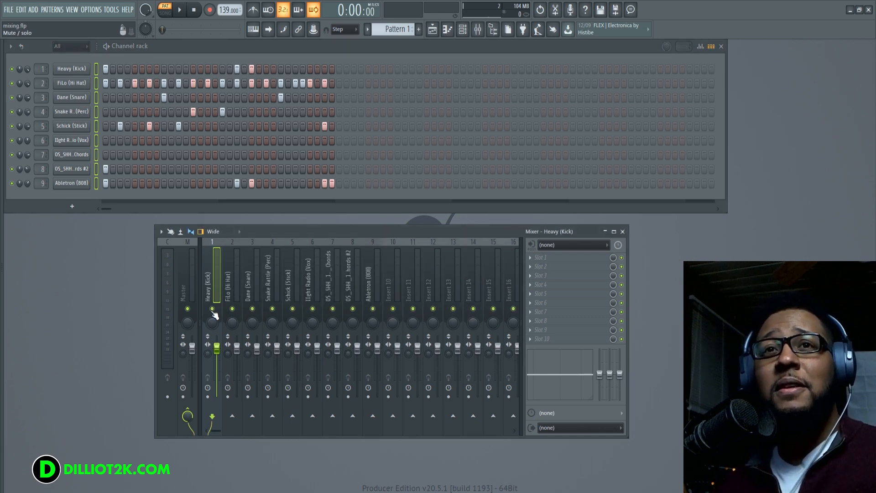
- Toggle mute on the Heavy (Kick) mixer track repeatedly, leaving it unmuted
click(213, 309)
click(213, 309)
click(213, 309)
click(213, 309)
click(213, 309)
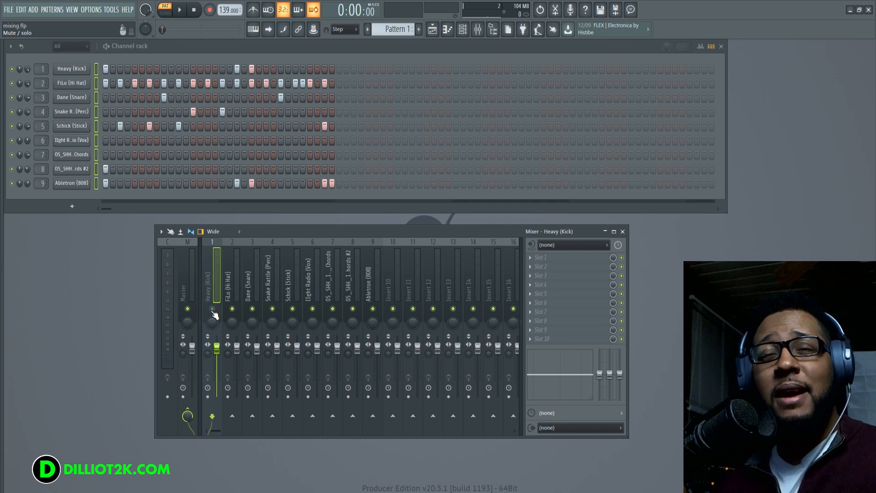
click(213, 308)
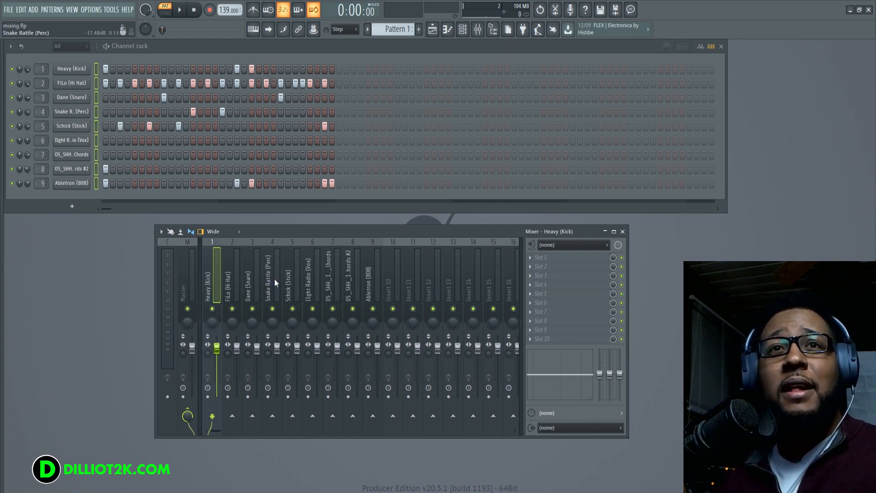
- Select mixer tracks 1 through 4, from Heavy (Kick) to Snake Rattle (Perc), and solo the Heavy (Kick) track
drag(275, 278, 202, 281)
right_click(213, 310)
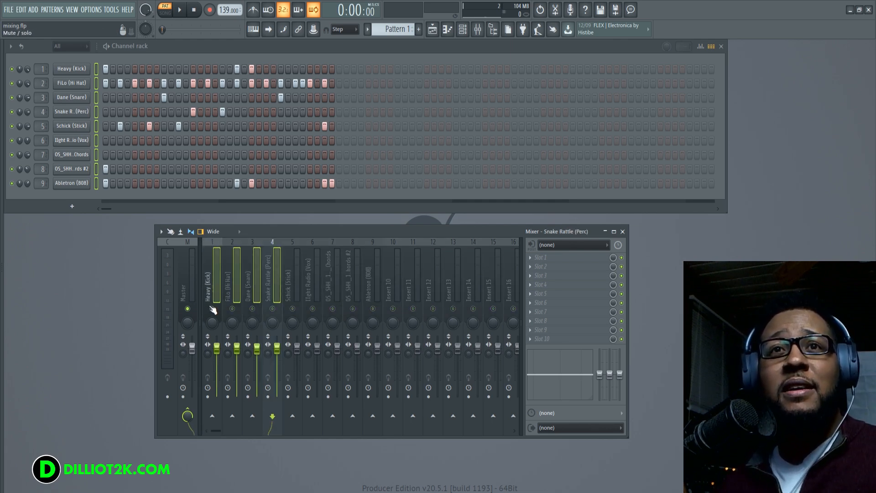
- Unsolo the mixer tracks, and adjust the built-in EQ band levels on mixer track 6 (Vox)
right_click(213, 309)
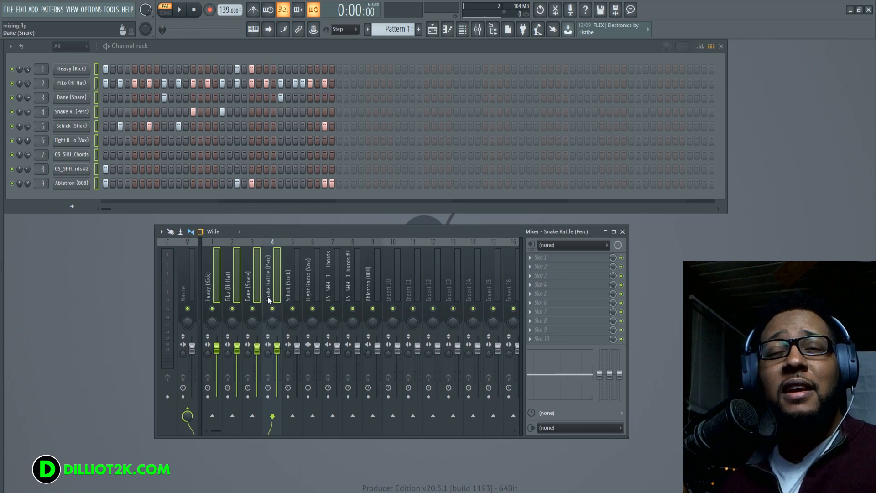
click(295, 282)
drag(268, 275, 235, 274)
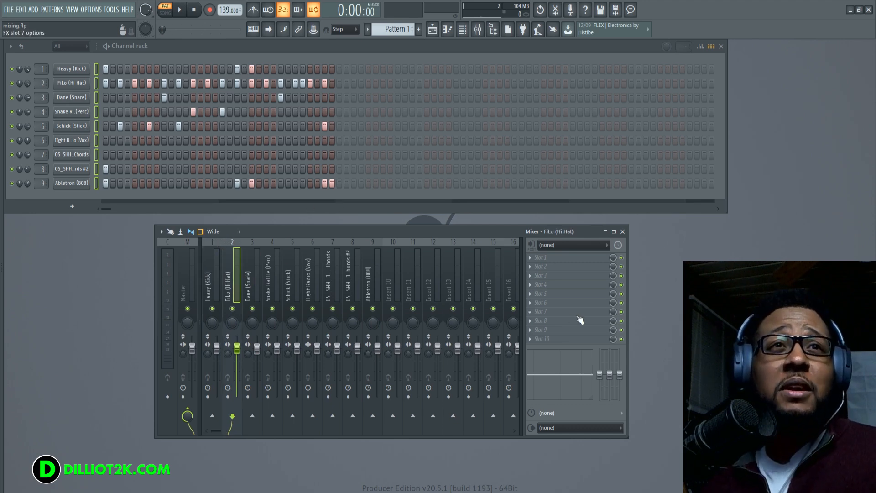
drag(240, 275, 313, 274)
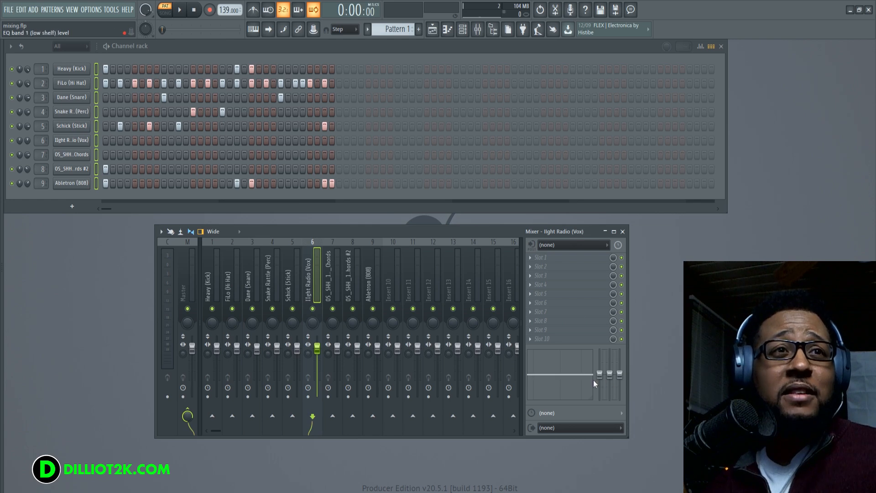
drag(599, 374, 620, 374)
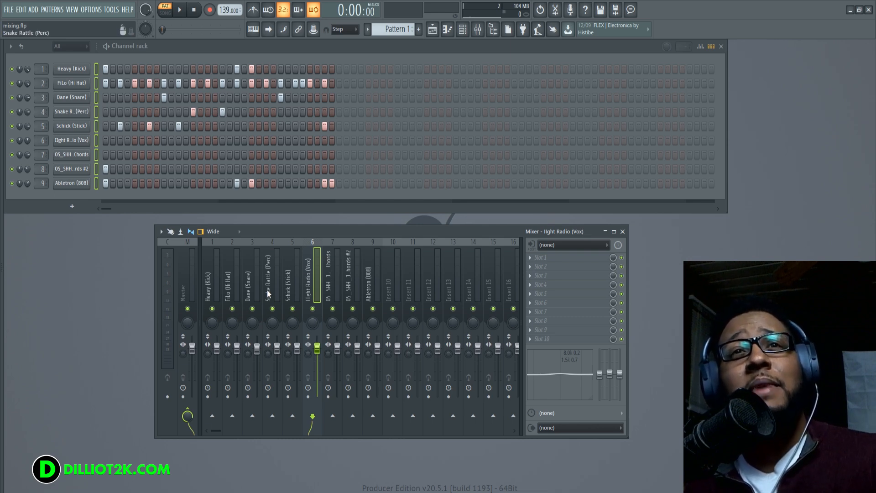
- Select several mixer tracks in turn, including Snake Rattle (Perc), FiLo (Hi Hat) and both chords tracks, to view their effect slots
mouse_move(210, 286)
mouse_down()
mouse_move(426, 283)
mouse_move(351, 292)
mouse_move(254, 267)
mouse_move(272, 279)
mouse_move(204, 283)
mouse_up()
click(274, 270)
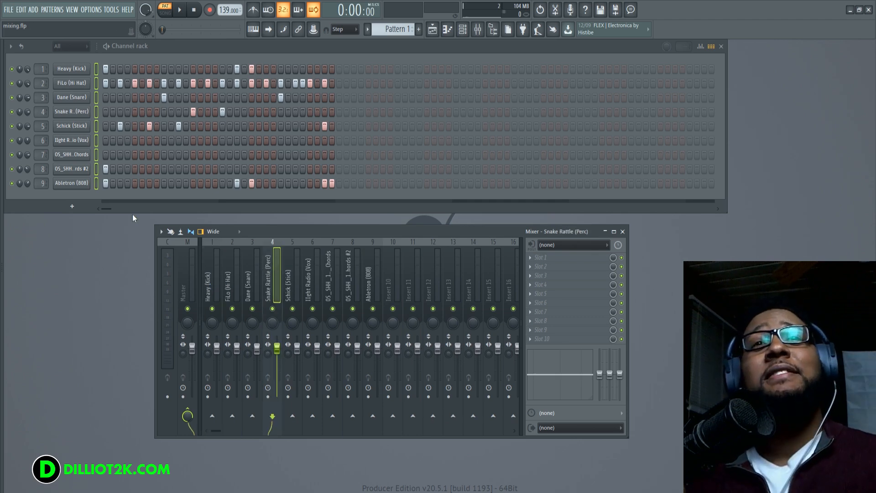
click(329, 284)
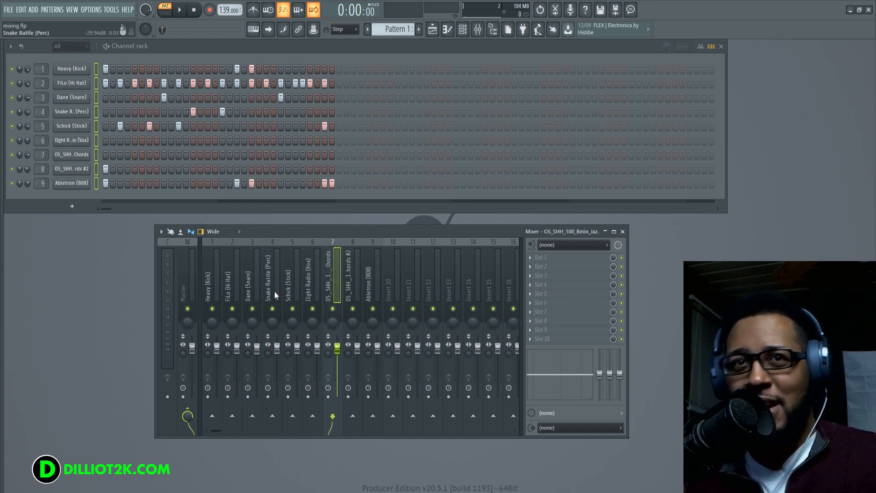
click(230, 289)
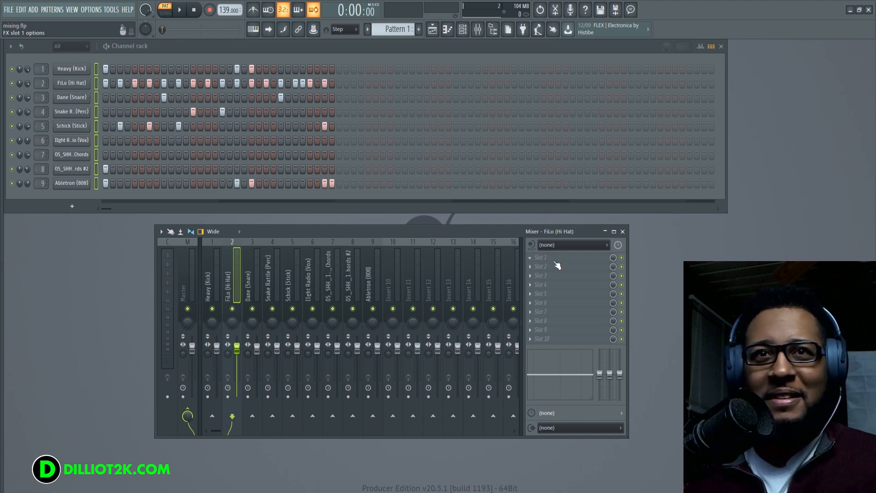
click(357, 273)
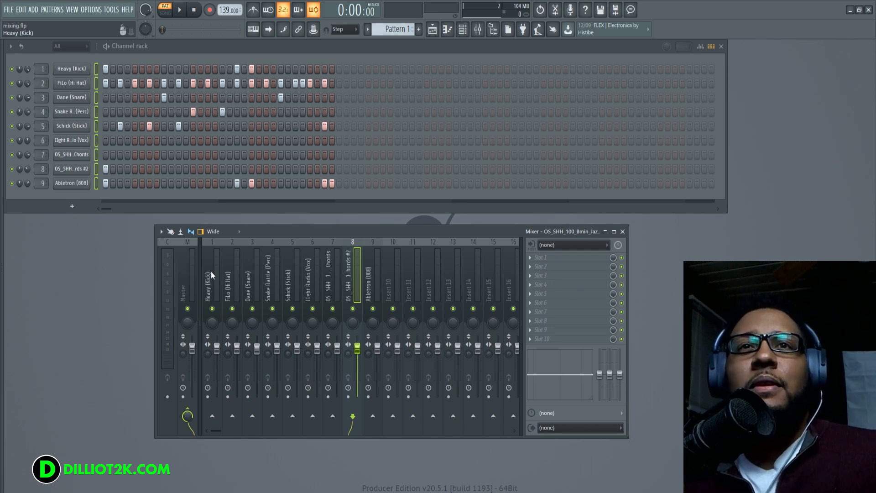
- Solo the FiLo (Hi Hat) channel and raise its mixer track volume during playback
click(229, 269)
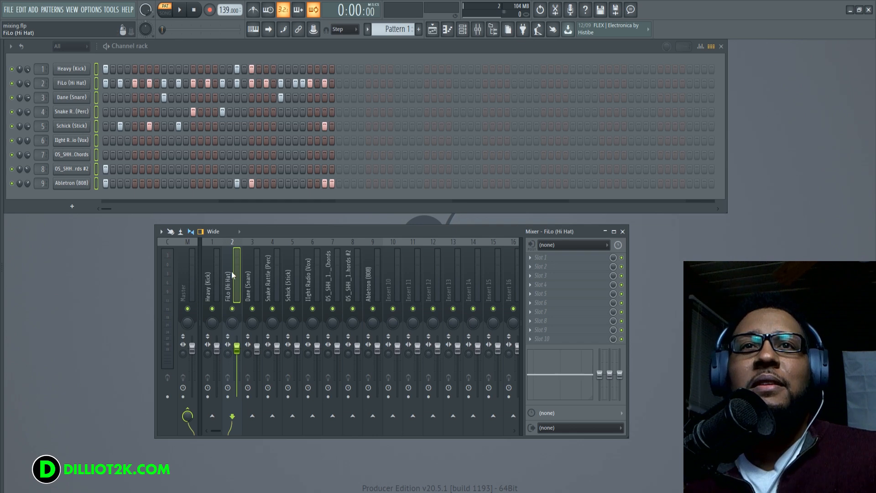
right_click(13, 83)
click(21, 89)
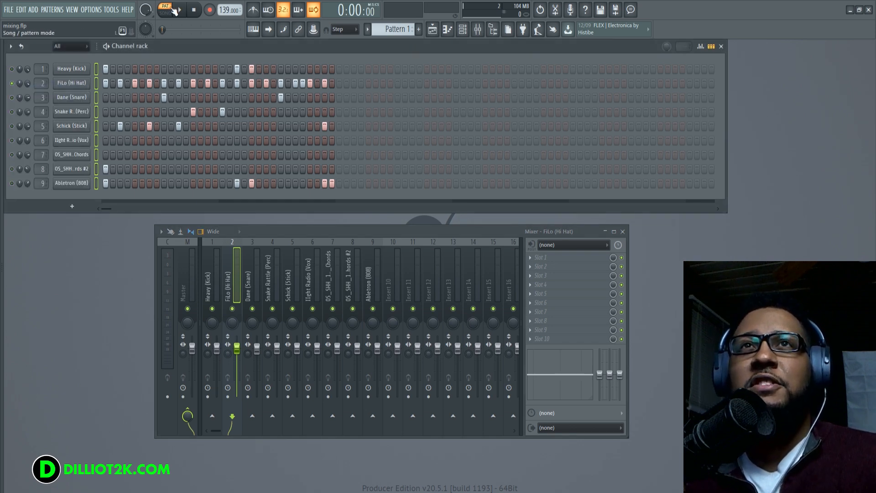
key(space)
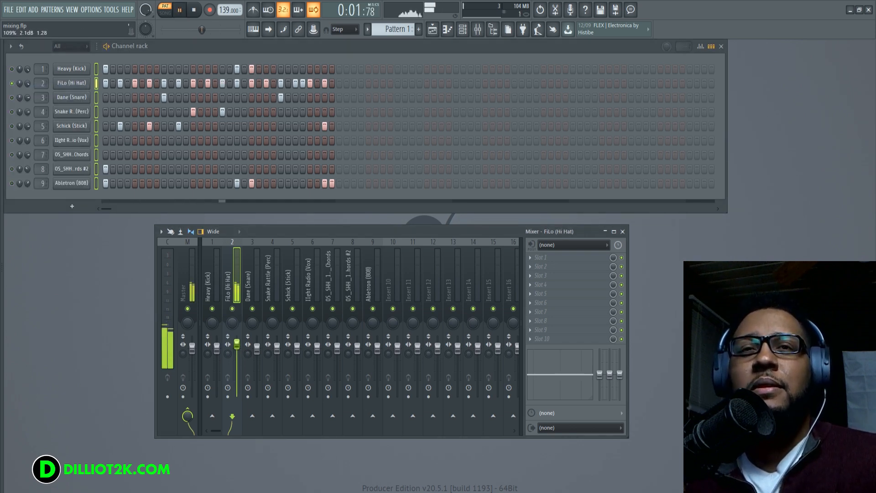
drag(237, 348, 240, 343)
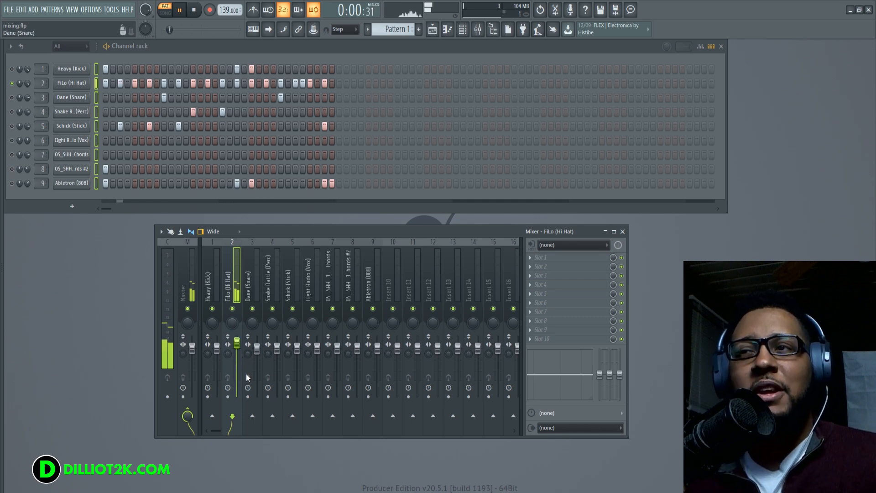
- Load Fruity Reeverb 2 into slot 1 of the FiLo (Hi Hat) mixer track and switch to its next preset
click(533, 260)
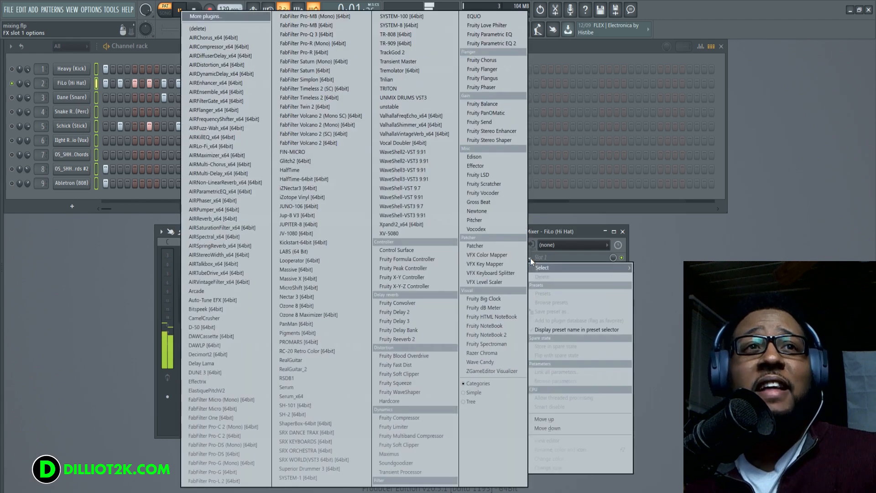
click(422, 339)
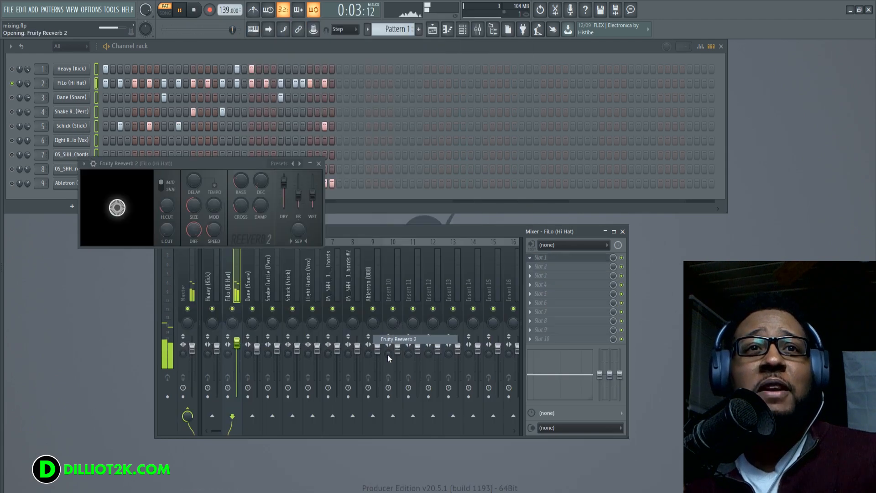
click(301, 163)
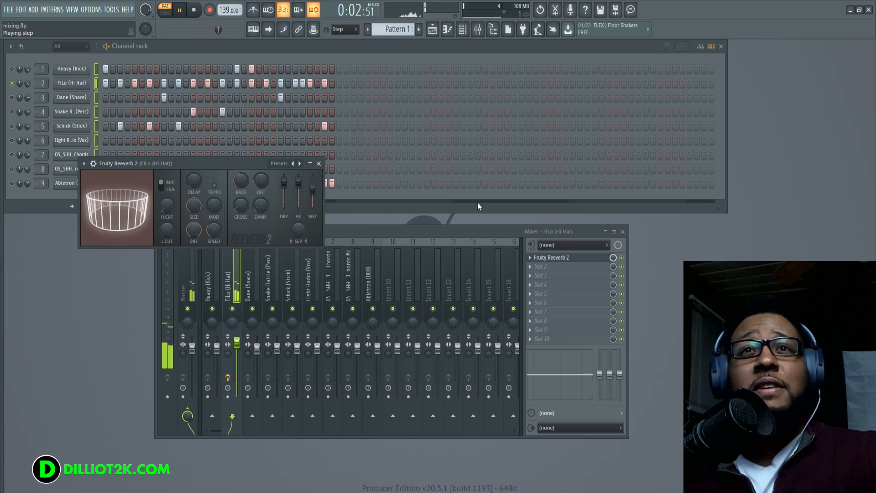
- Switch playback to the empty Pattern 2 to hear the reverb tail, and return to Pattern 1 with playback stopped
key(KP_Add)
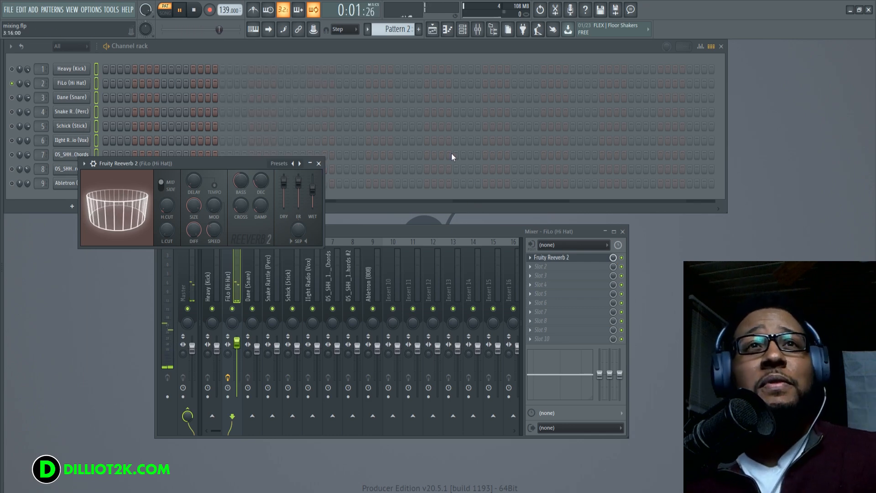
click(187, 11)
scroll(389, 28, up, 1)
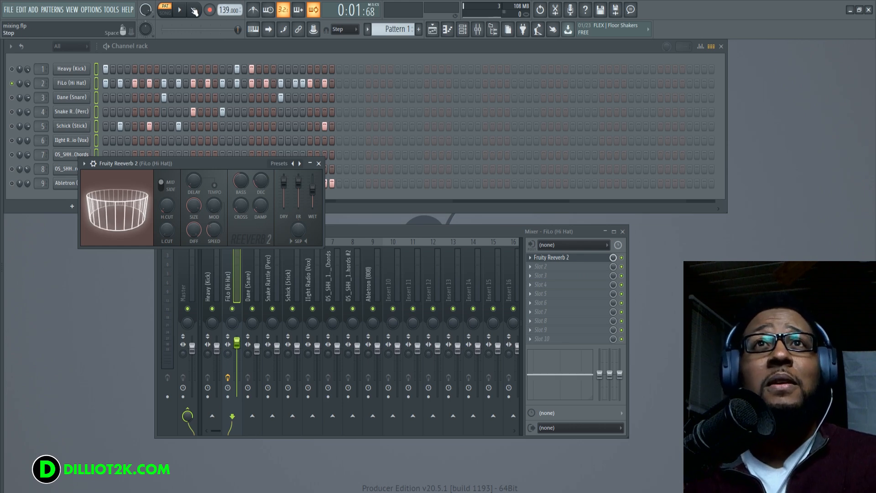
- Lower the Fruity Reeverb 2 mix level to 0% during playback and return it to full
key(space)
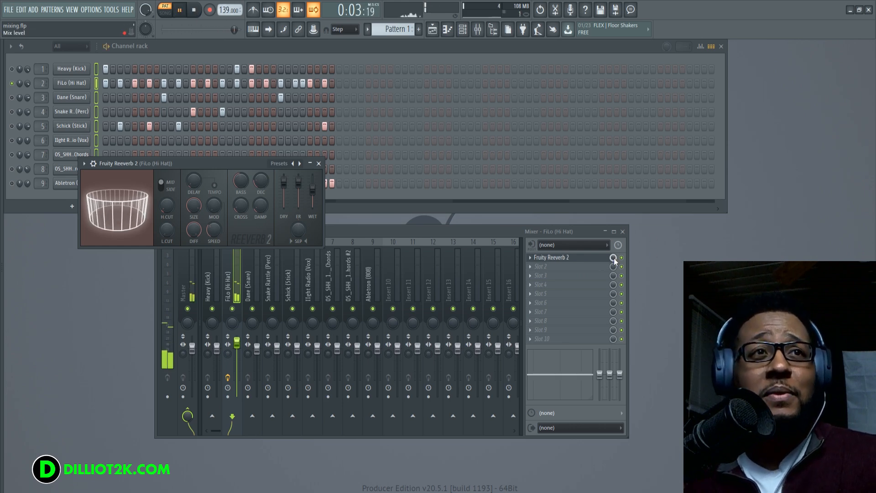
drag(612, 257, 612, 260)
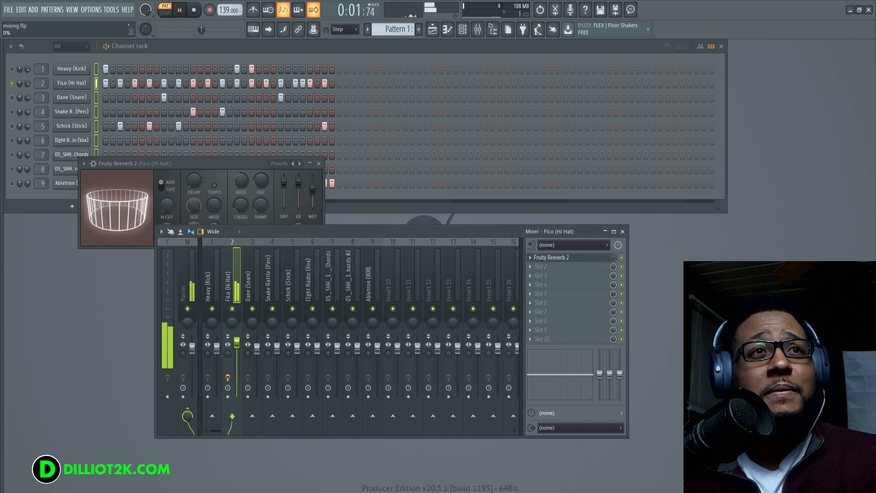
drag(613, 257, 612, 211)
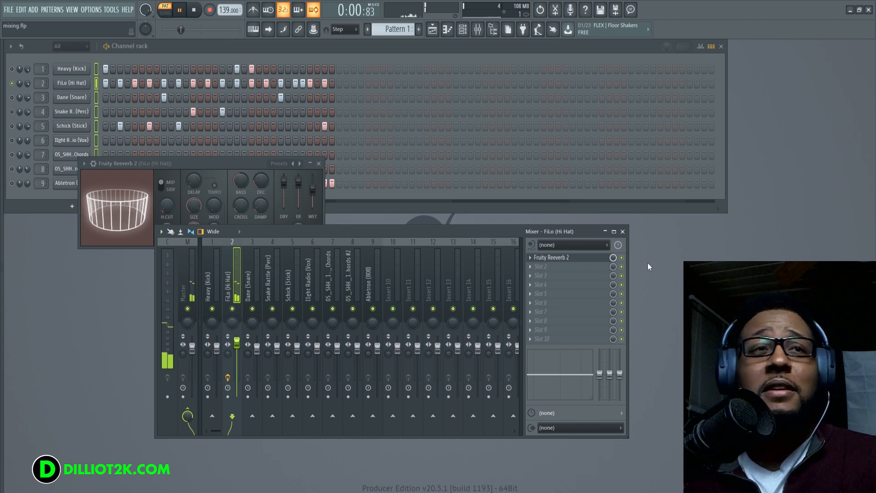
mouse_move(612, 258)
mouse_down()
mouse_move(613, 310)
mouse_move(612, 258)
mouse_up()
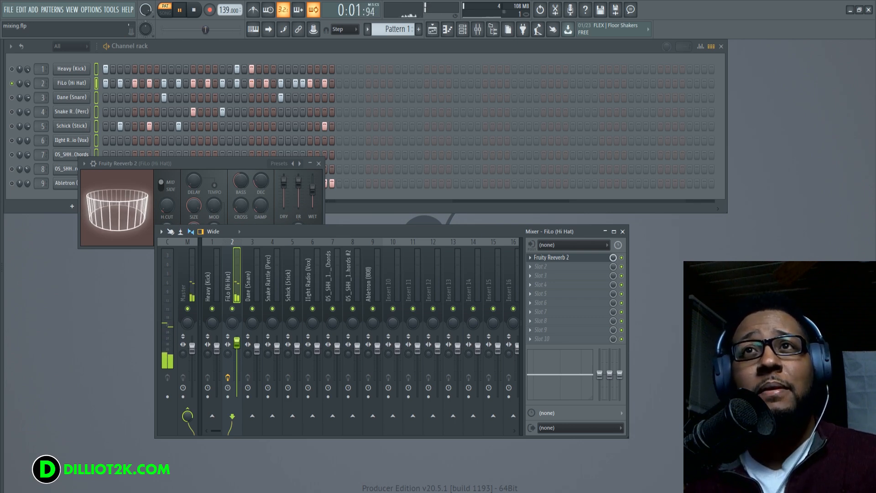
- Unsolo the FiLo (Hi Hat) channel, and toggle mute on and off for the Abletron (808) mixer track before stopping playback
right_click(12, 84)
click(26, 93)
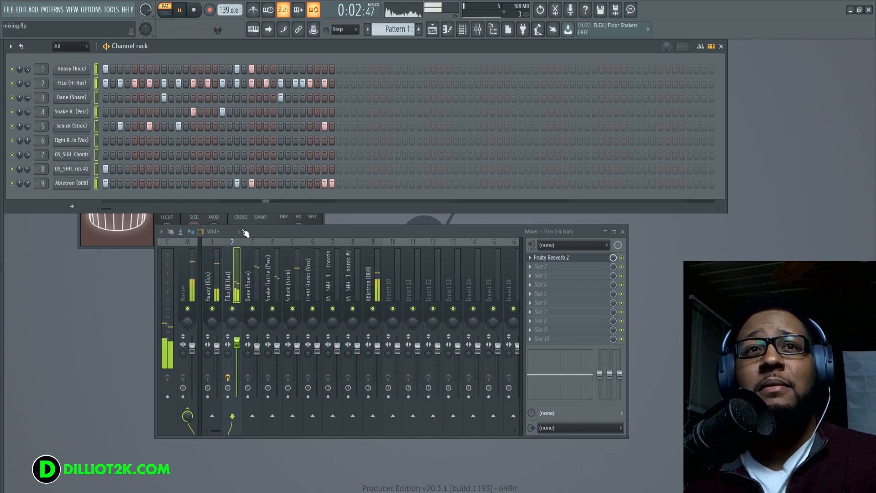
click(373, 309)
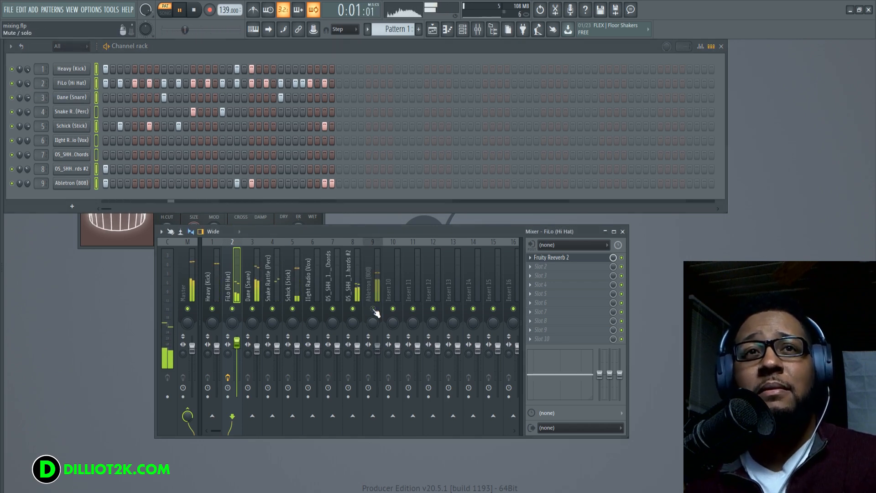
click(374, 310)
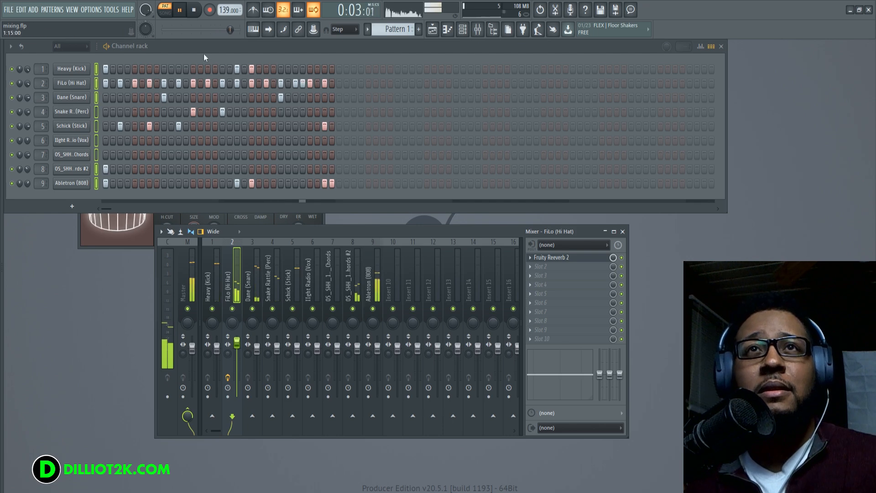
click(194, 10)
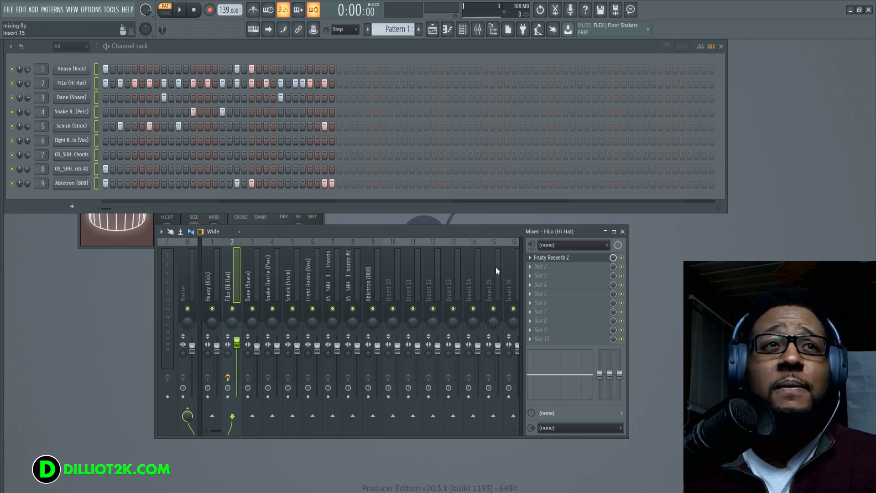
- Delete Fruity Reeverb 2 from slot 1 of the FiLo (Hi Hat) mixer track
click(533, 259)
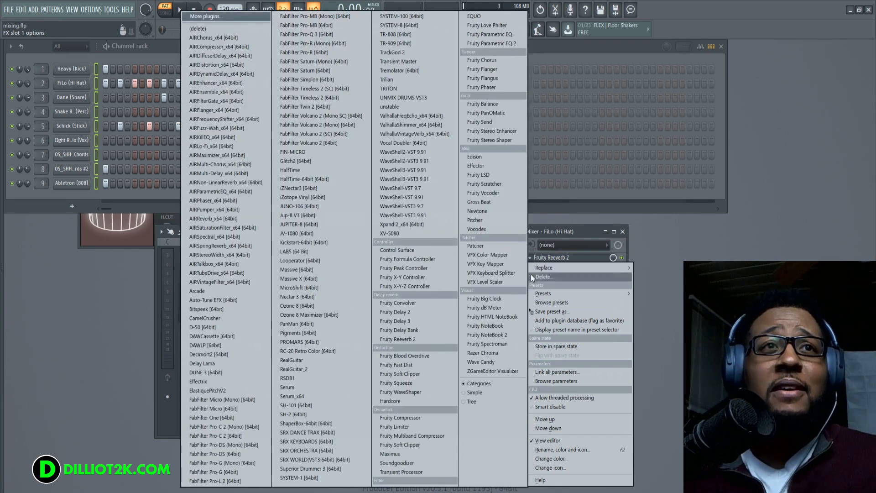
click(533, 276)
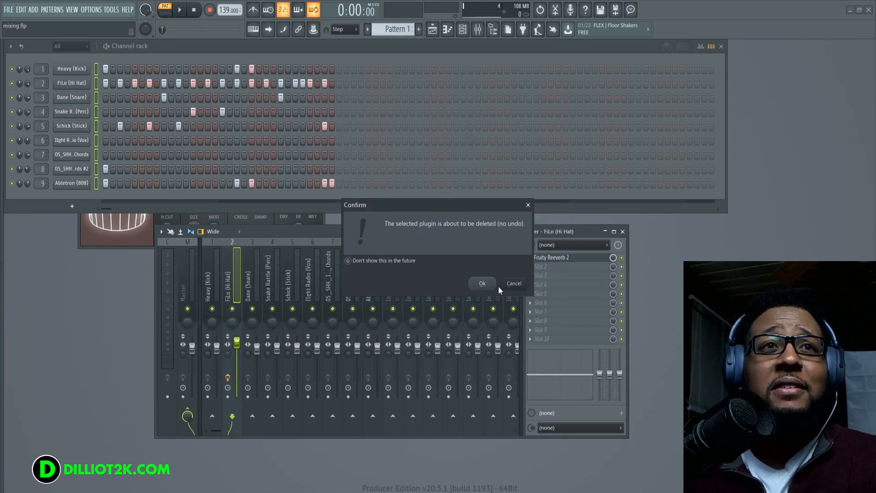
click(482, 282)
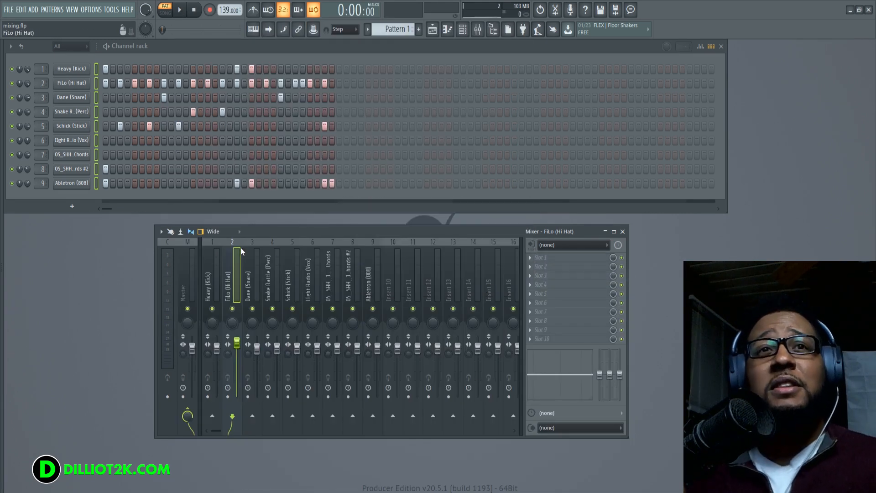
- Change the color of the Insert 15 mixer track to green, keeping its default name
click(505, 269)
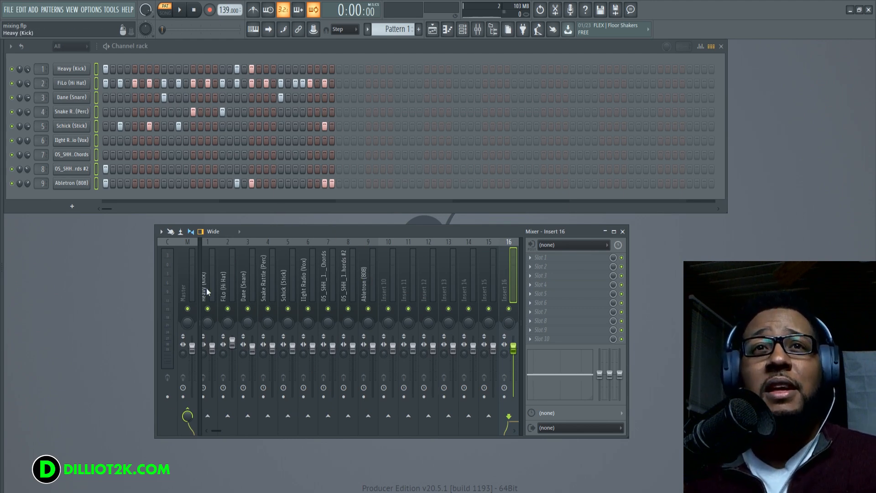
click(487, 270)
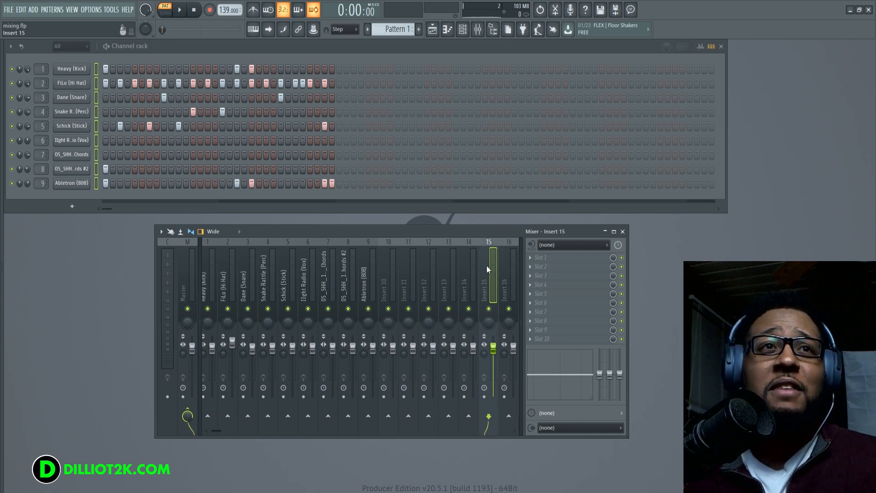
right_click(485, 265)
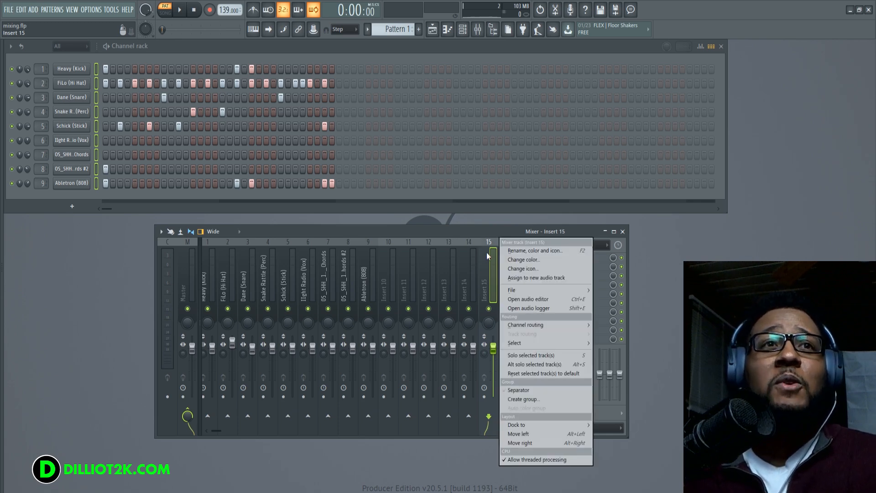
click(516, 253)
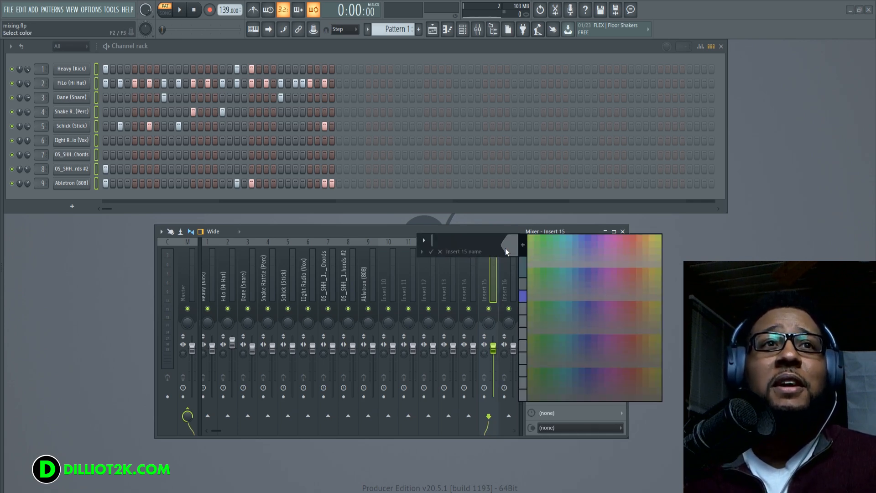
click(431, 251)
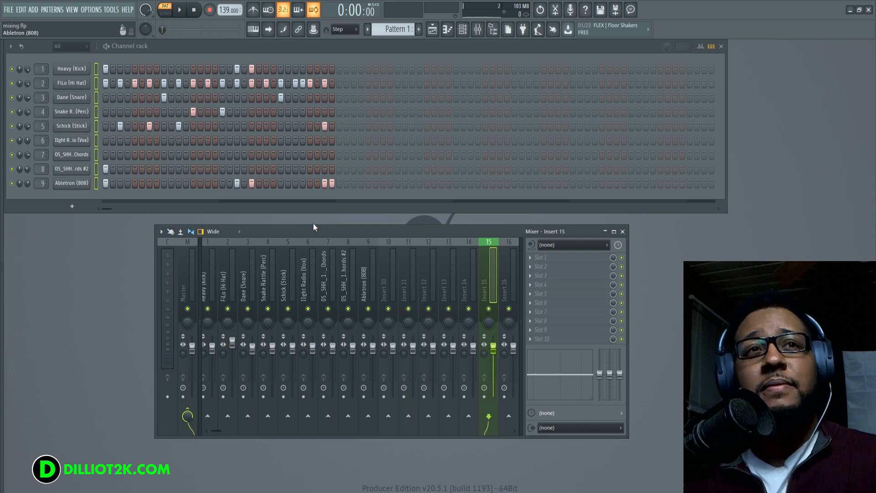
- Dock the green Insert 15 mixer track to the right side of the mixer
right_click(484, 269)
mouse_move(547, 425)
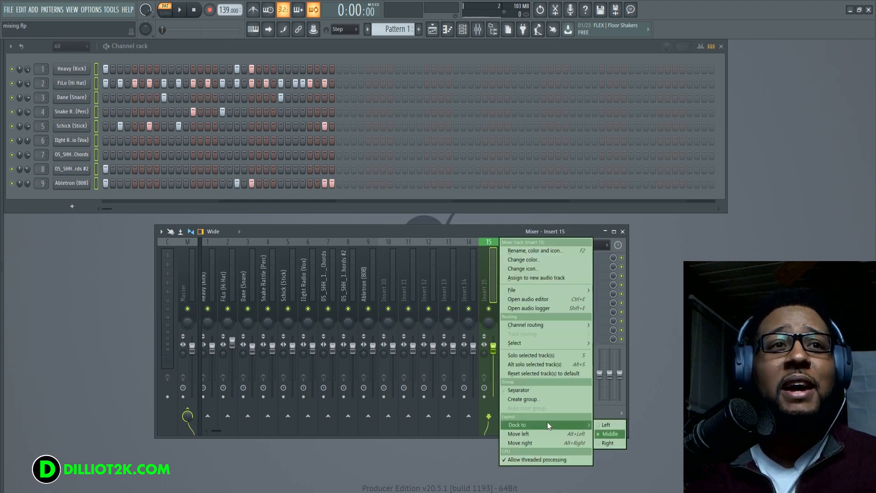
click(604, 443)
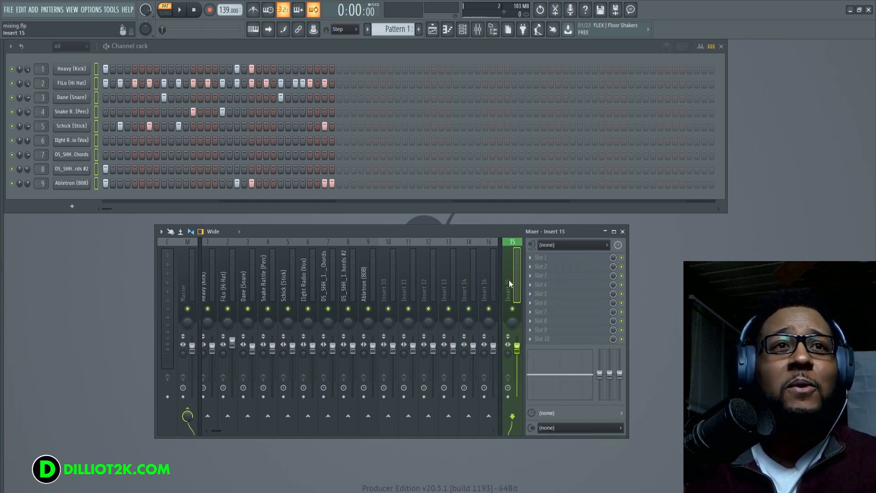
- Dock the green Insert 15 mixer track back to the middle and move it one position to the left
right_click(511, 273)
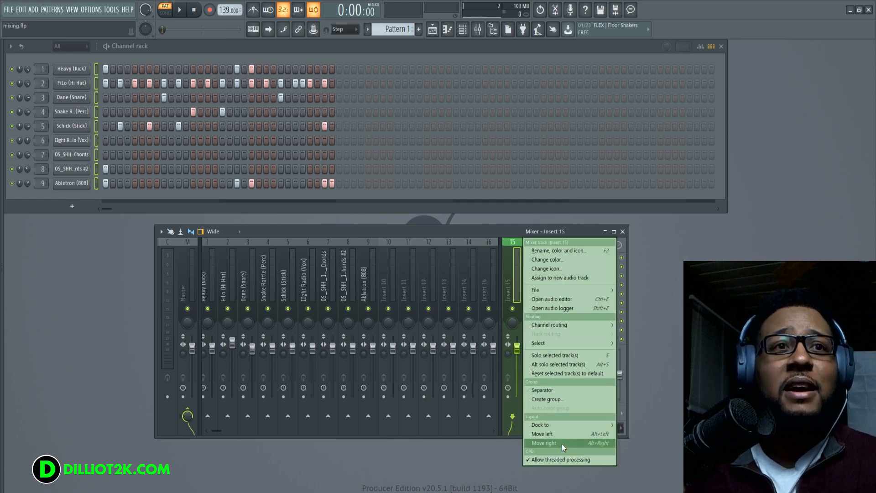
mouse_move(572, 427)
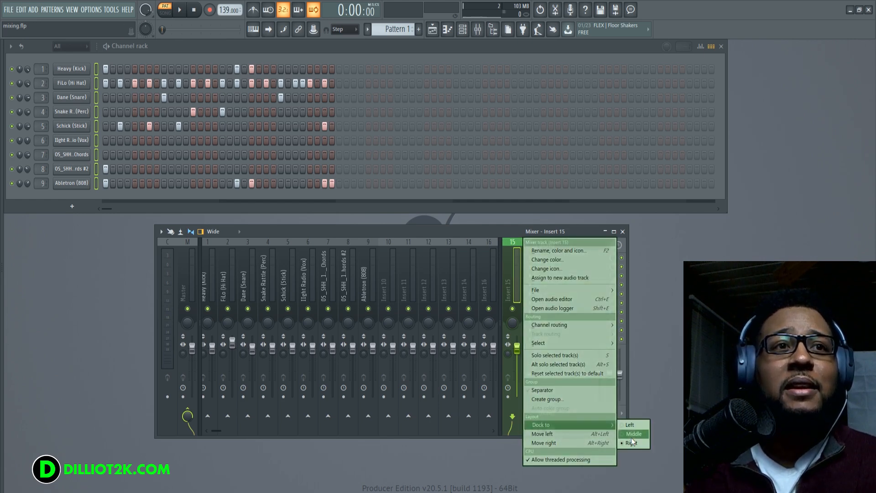
click(632, 435)
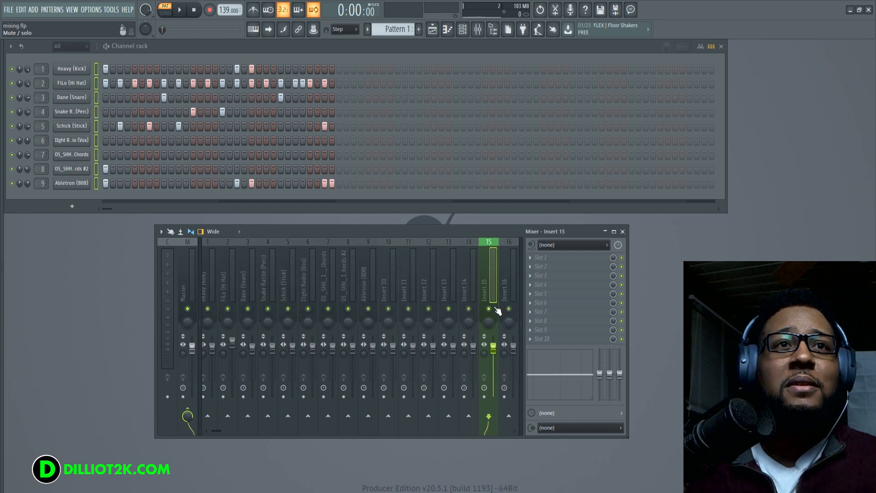
right_click(486, 269)
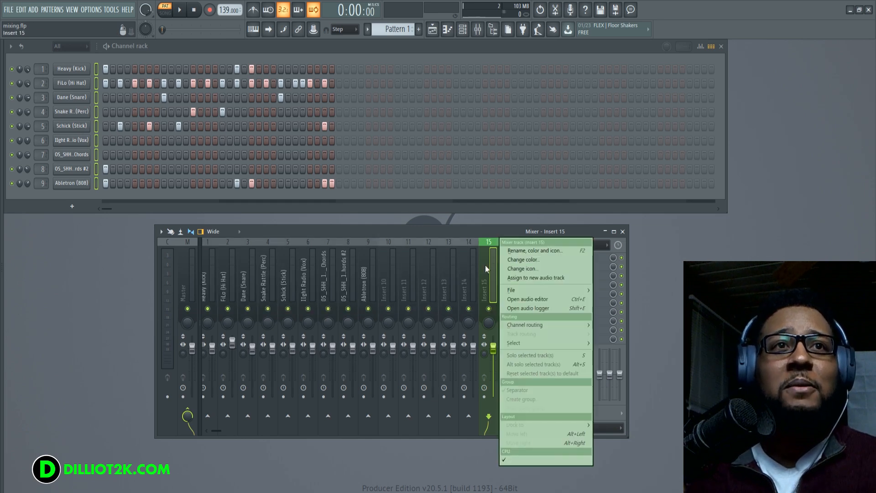
click(532, 432)
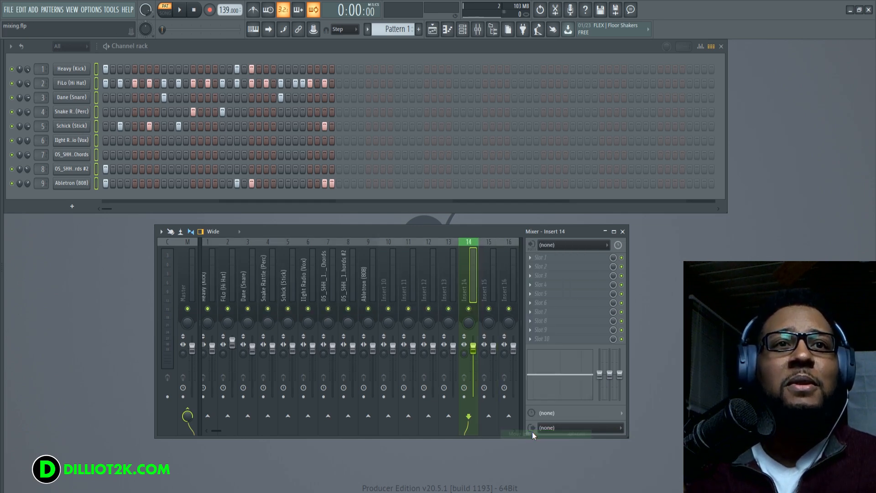
- Dock the green Insert 14 mixer track to the left side of the mixer
right_click(470, 274)
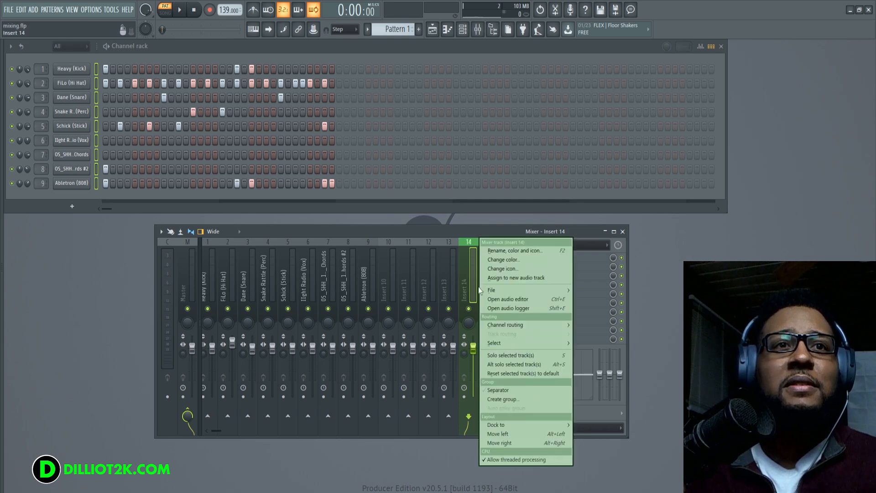
mouse_move(539, 424)
click(585, 424)
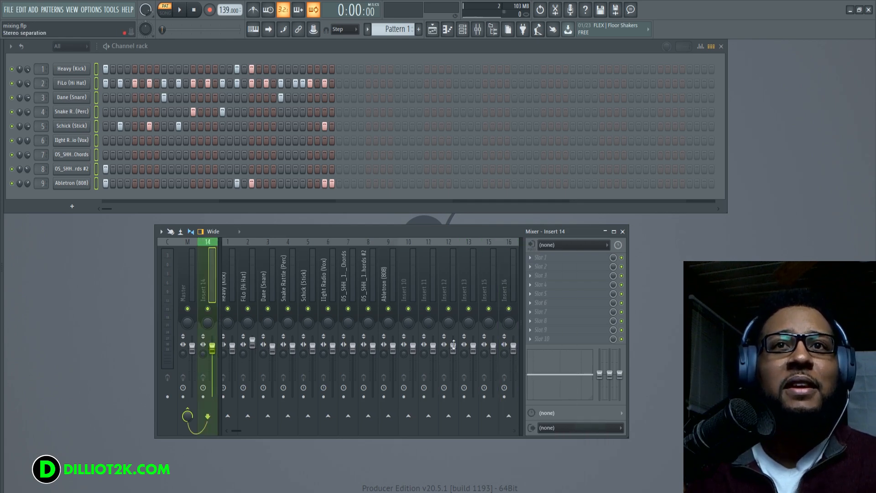
- Dock the green Insert 14 mixer track to the right side of the mixer
right_click(209, 260)
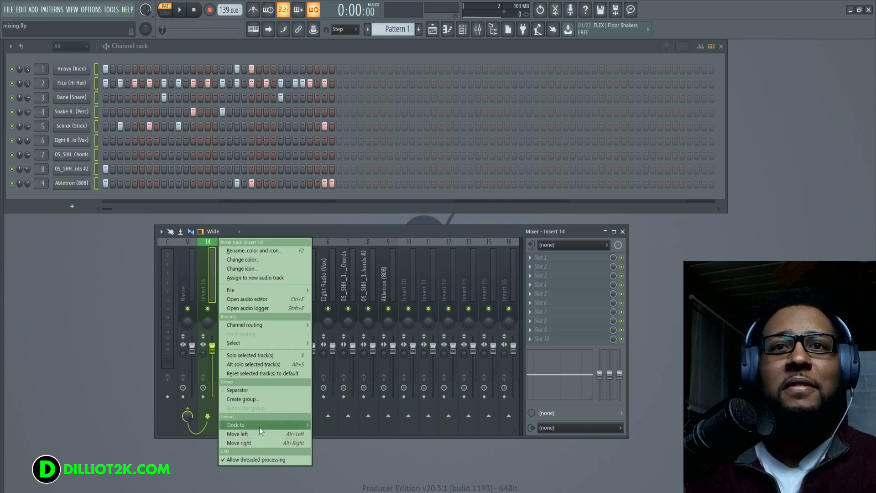
mouse_move(259, 427)
click(337, 440)
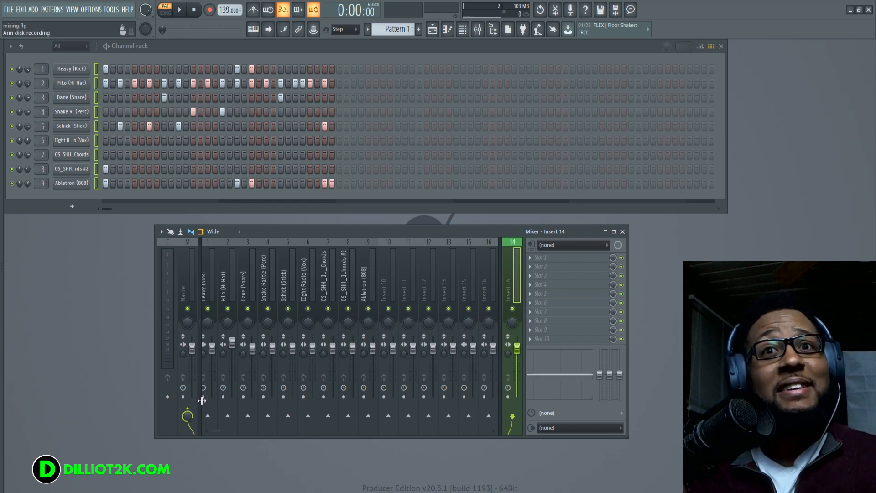
click(188, 414)
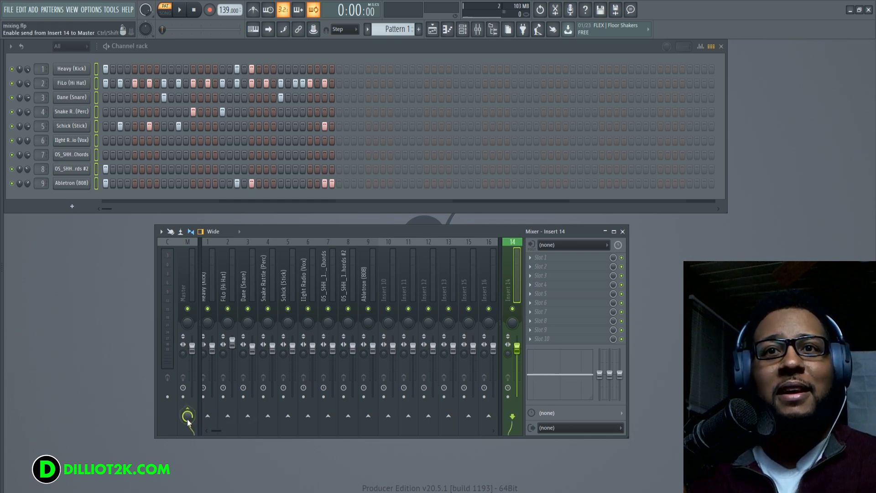
click(189, 413)
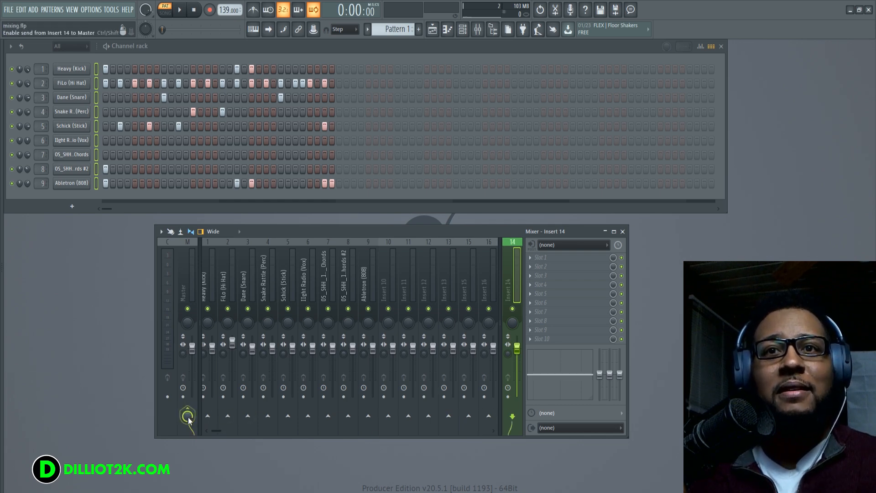
drag(223, 432, 204, 434)
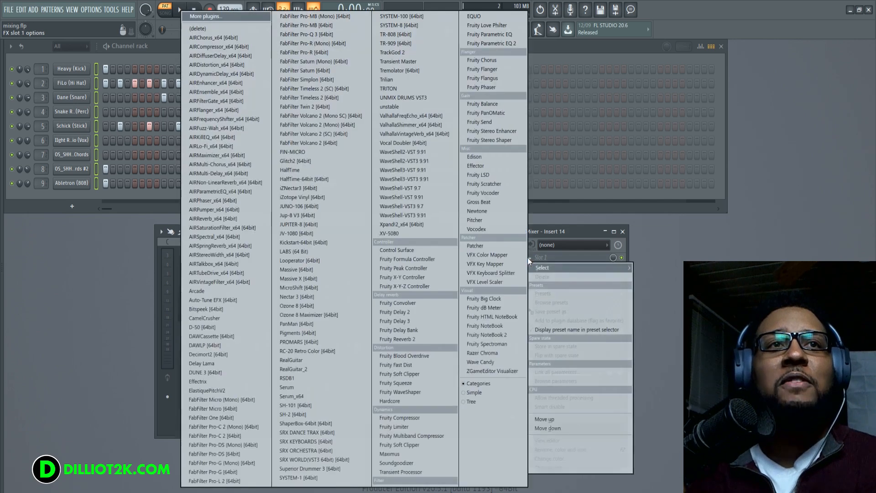
- Load Fruity Reeverb 2 into slot 1 of Insert 14, with wet level at 125% and dry level at minimum
click(529, 257)
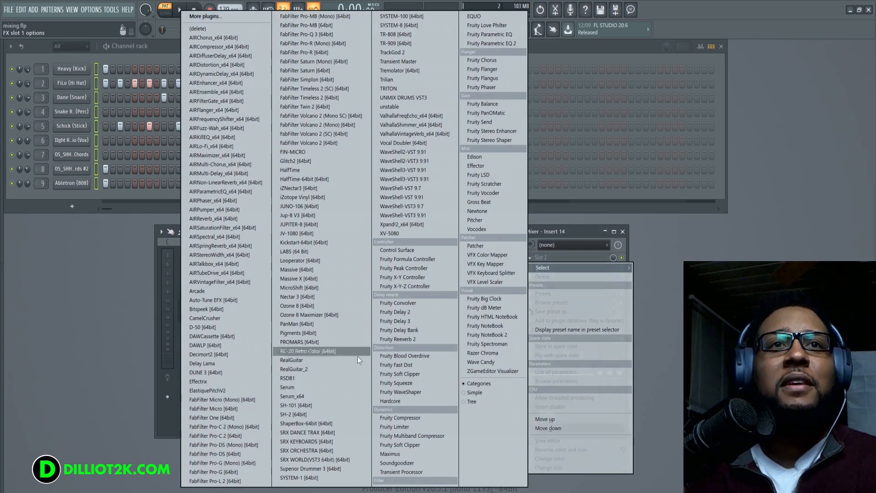
click(421, 339)
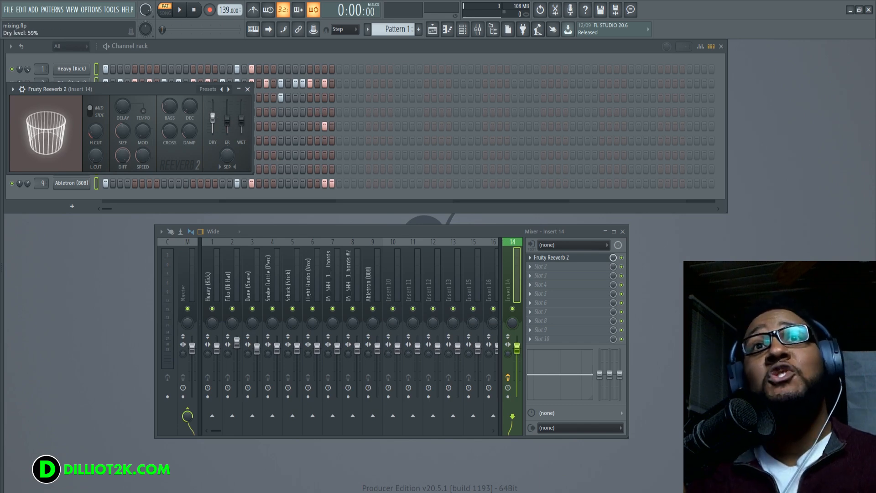
drag(241, 120, 241, 101)
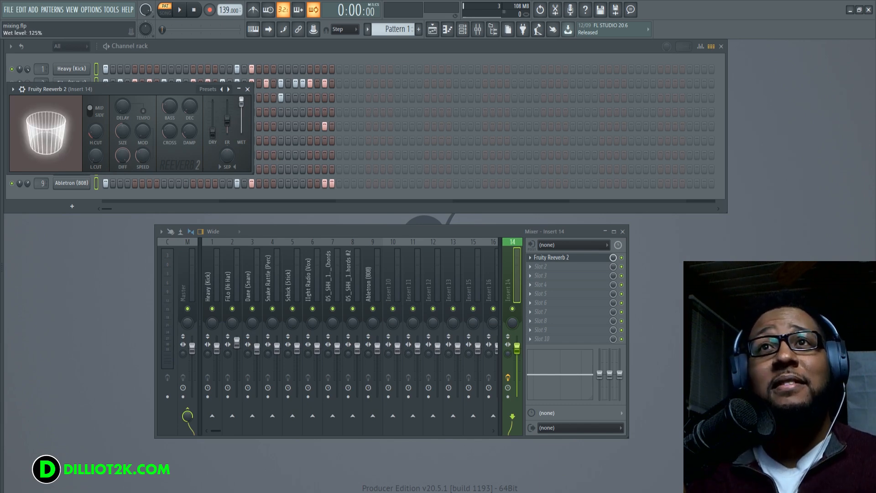
- Play the pattern to check whether Insert 14 receives any signal, and stop playback
click(179, 10)
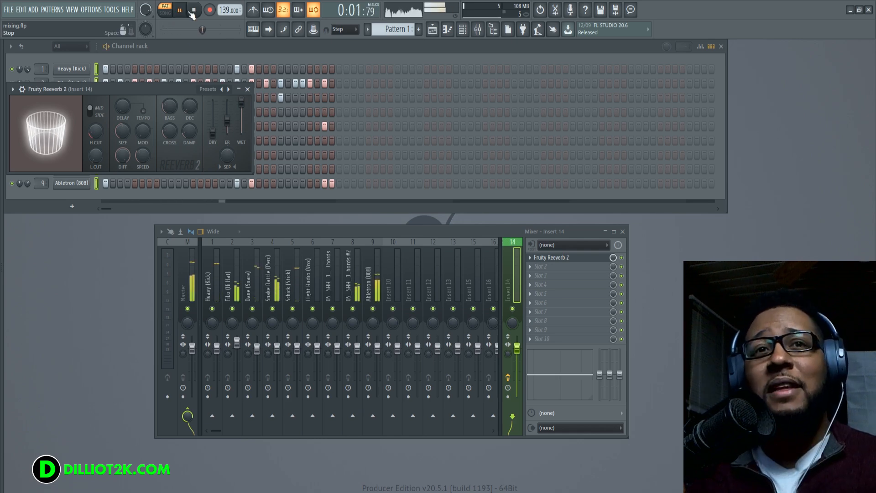
click(192, 11)
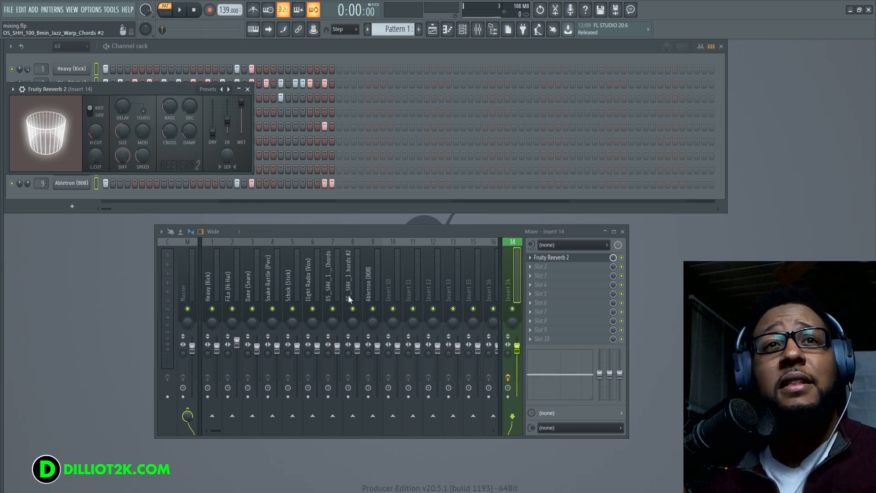
- Select mixer tracks 1 to 9, Heavy (Kick) through Abletron (808), and sidechain them to Insert 14
click(379, 291)
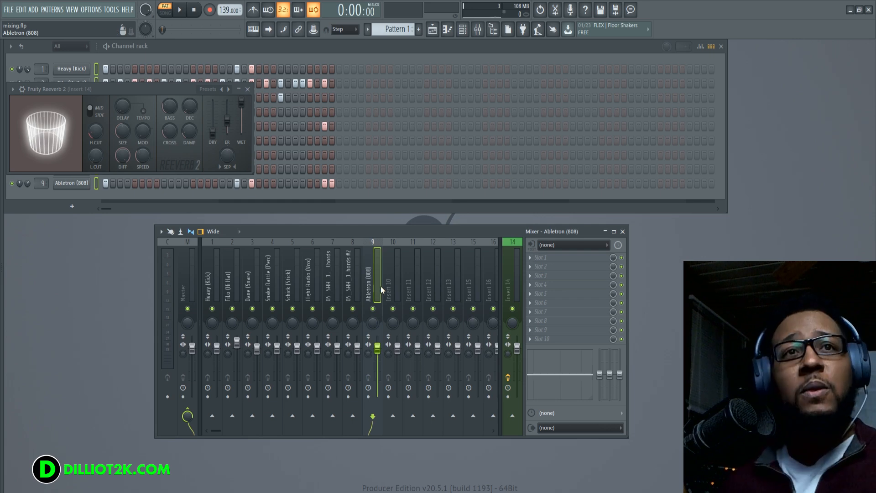
drag(377, 256, 211, 295)
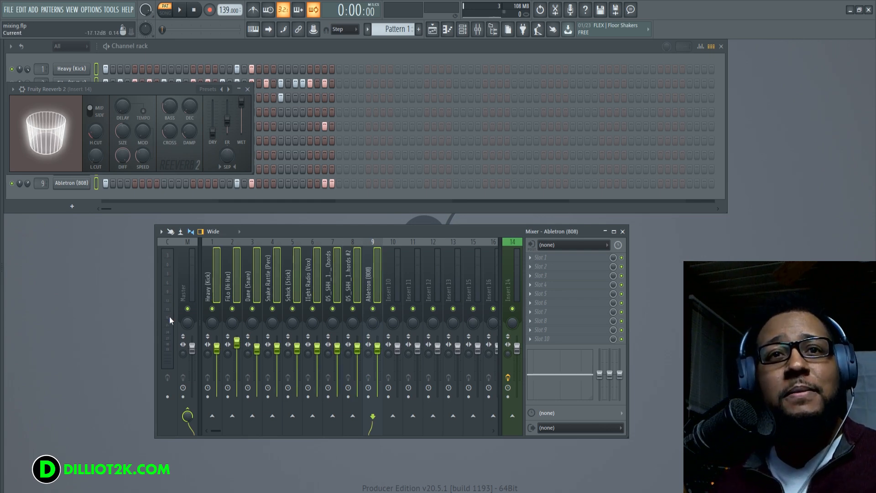
right_click(513, 415)
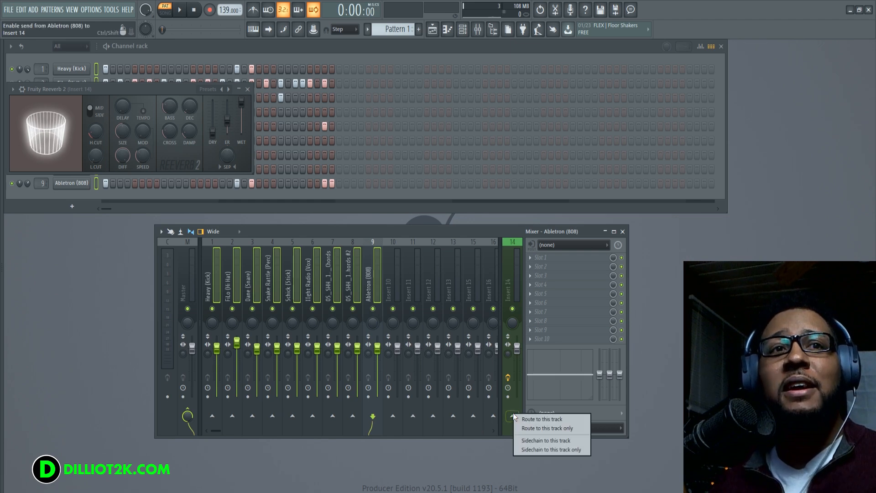
click(568, 442)
- Select several of the sidechained instrument tracks one by one and inspect their send to Insert 14
click(377, 290)
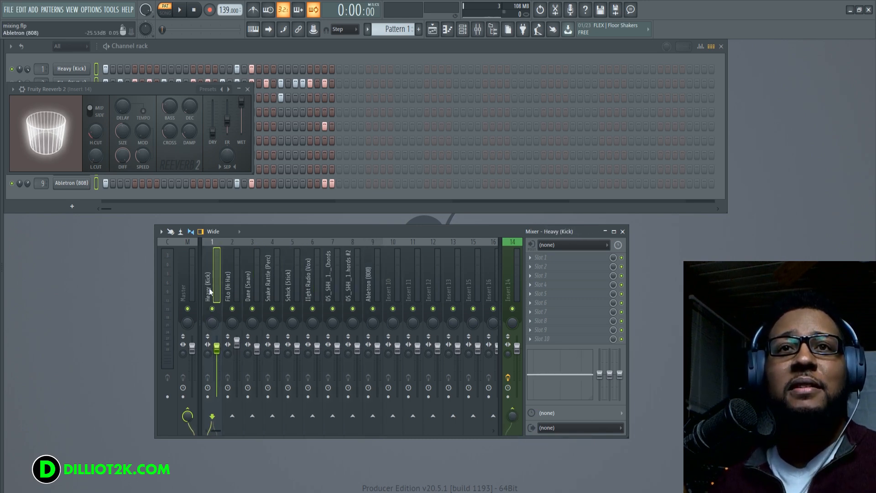
click(236, 283)
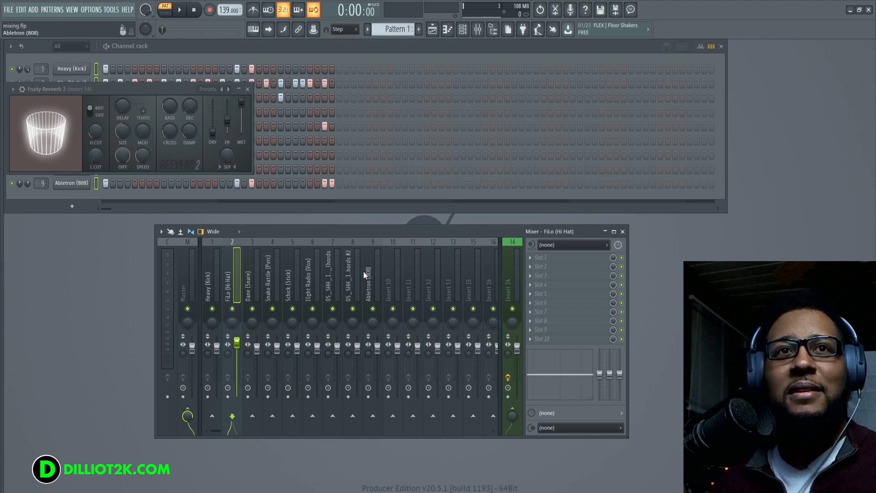
click(388, 260)
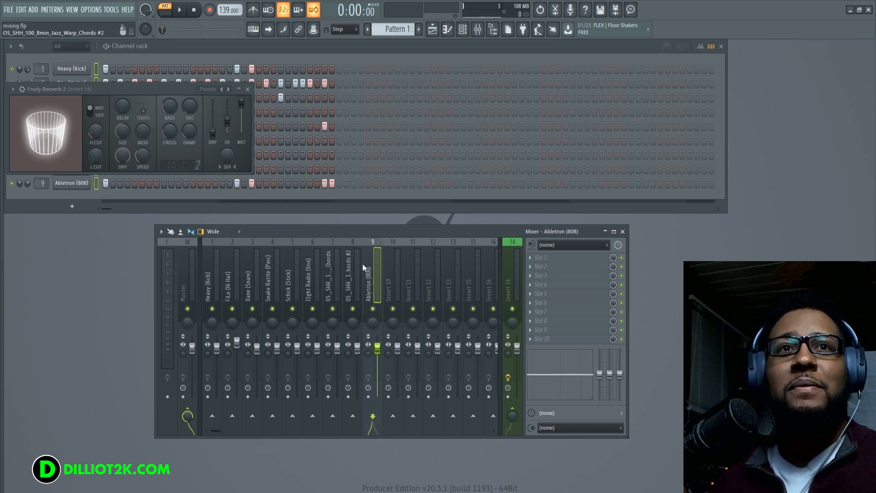
click(356, 273)
click(214, 276)
click(311, 278)
click(292, 279)
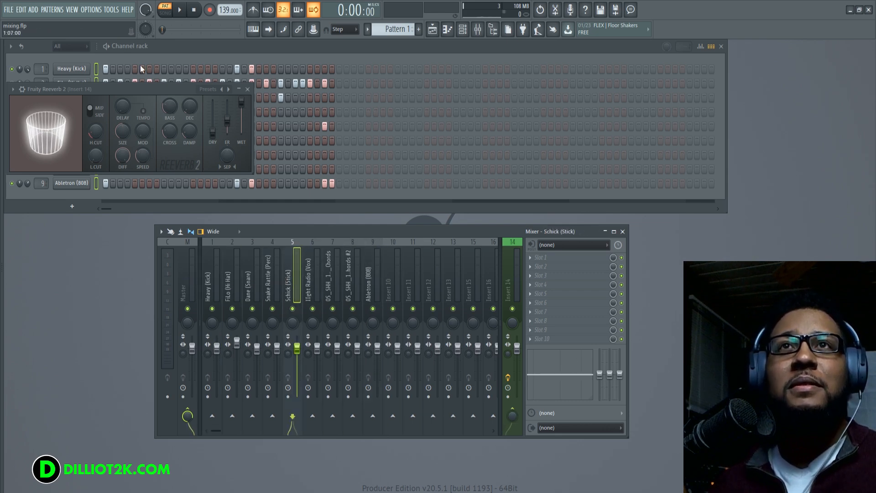
- Play the pattern with Insert 14 selected to check its meter, and stop playback
click(178, 15)
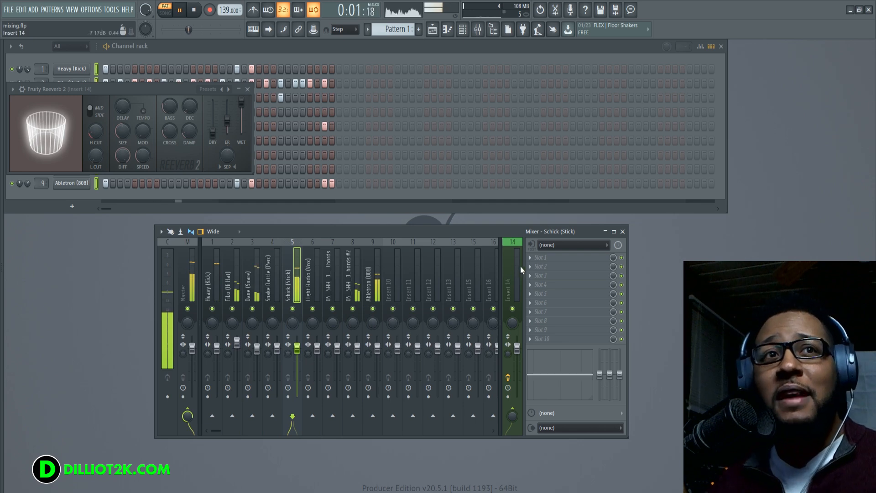
click(515, 275)
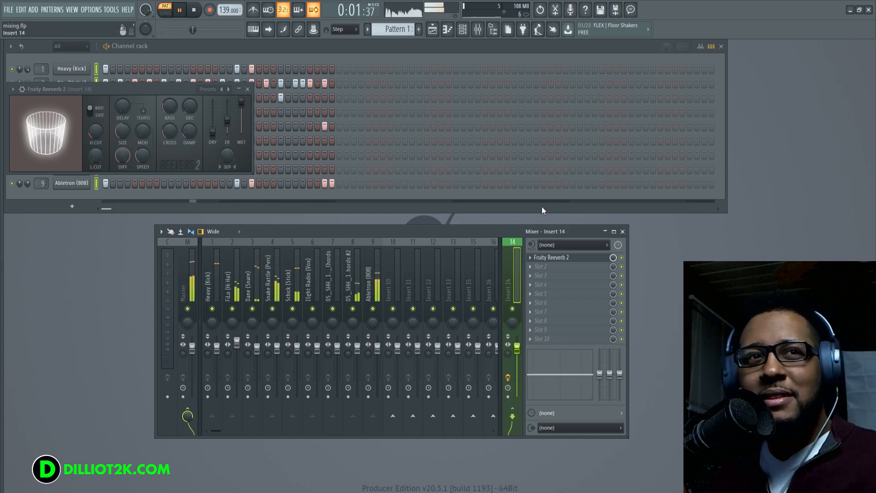
click(196, 12)
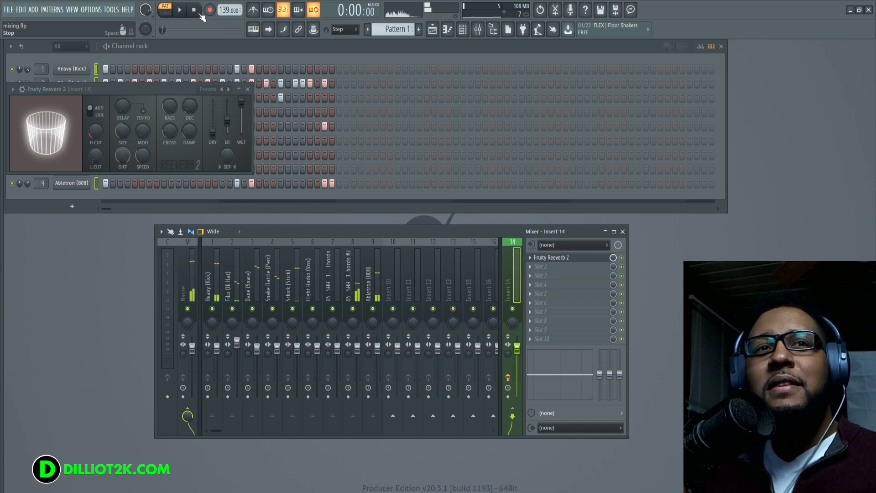
- Start playback and raise the send level from the FiLo (Hi Hat) track to Insert 14
click(270, 297)
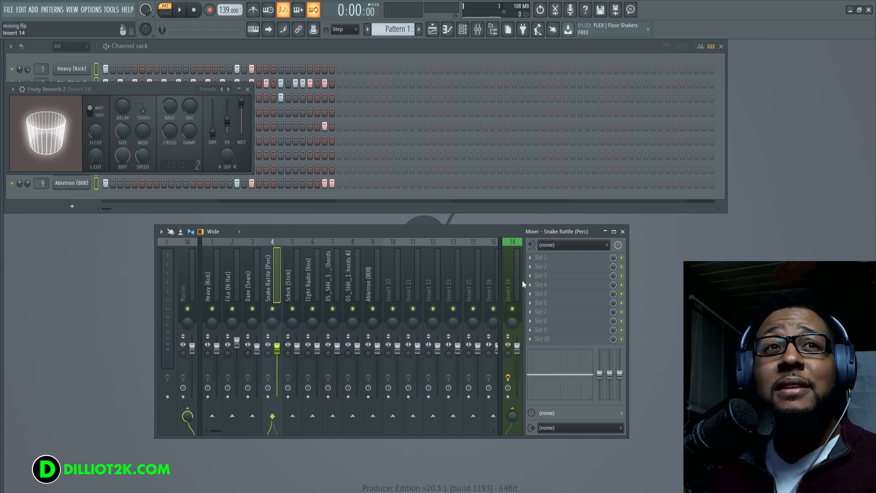
click(181, 11)
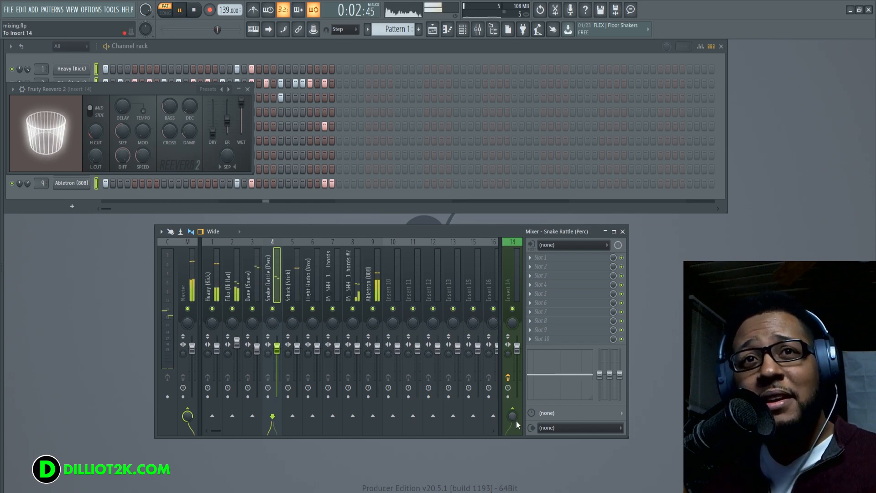
click(235, 297)
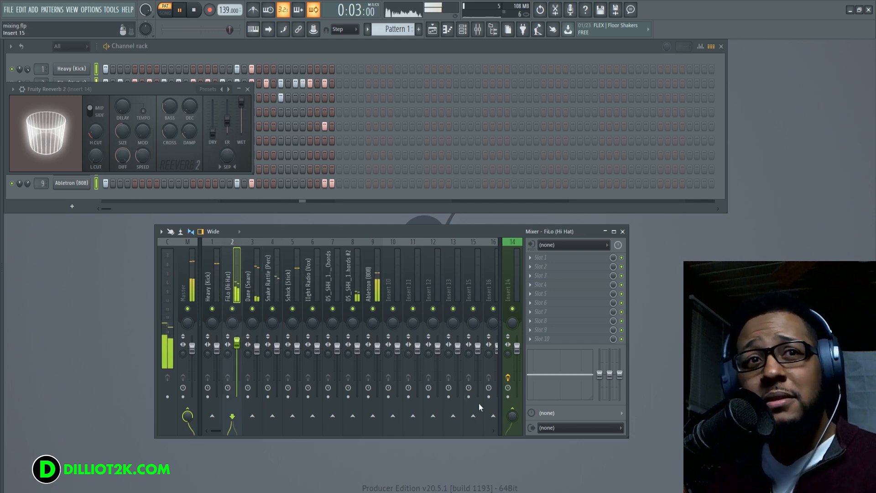
drag(512, 415, 511, 391)
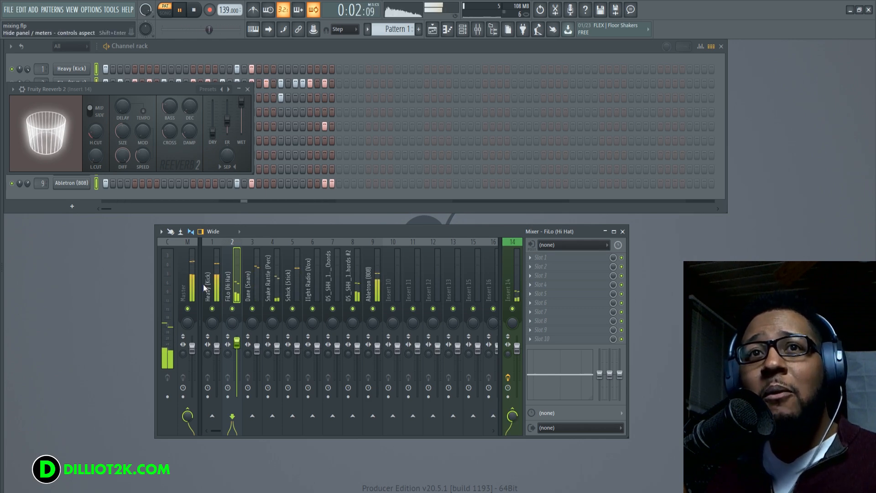
- Raise the send levels from Dane (Snare) and Snake Rattle (Perc) to Insert 14, and select Insert 14
click(251, 294)
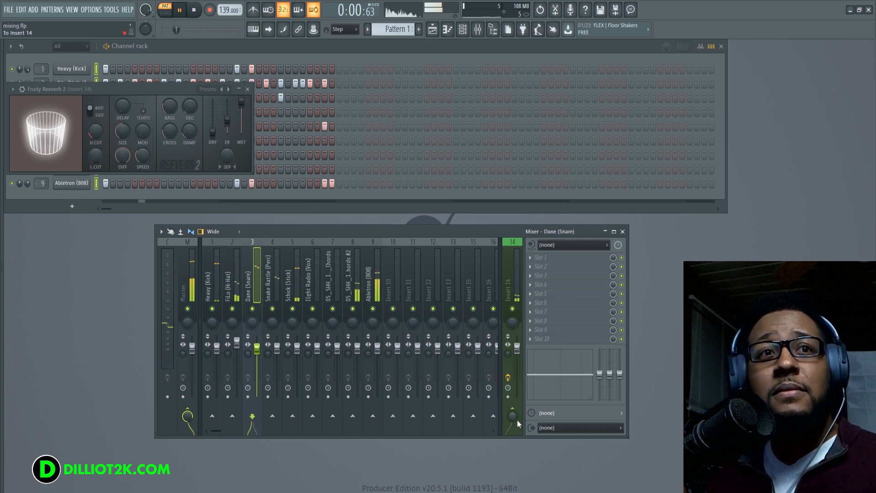
drag(513, 416, 513, 400)
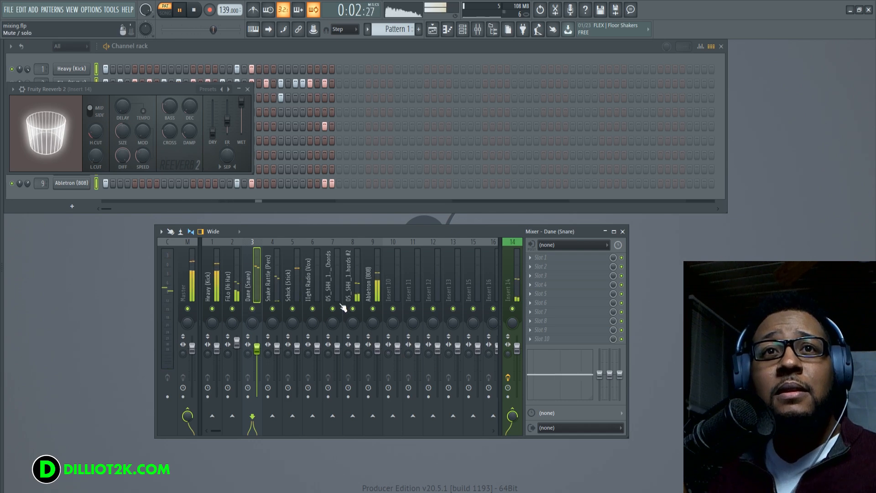
click(273, 283)
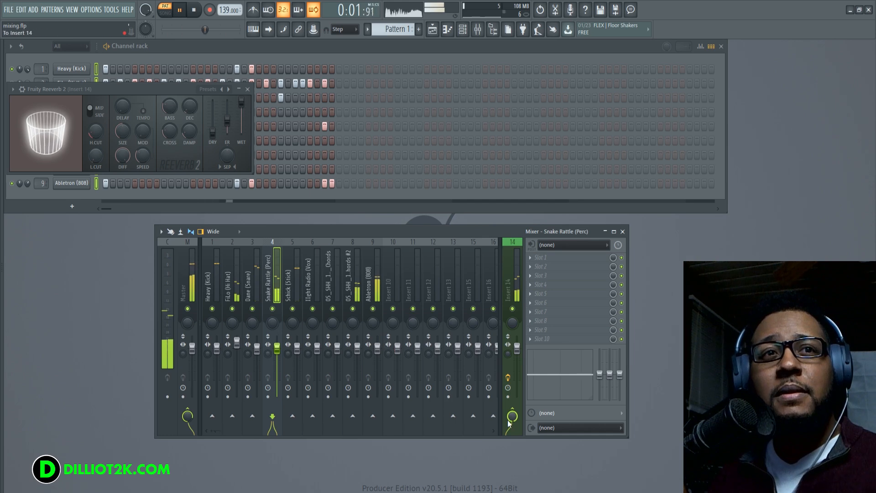
click(507, 256)
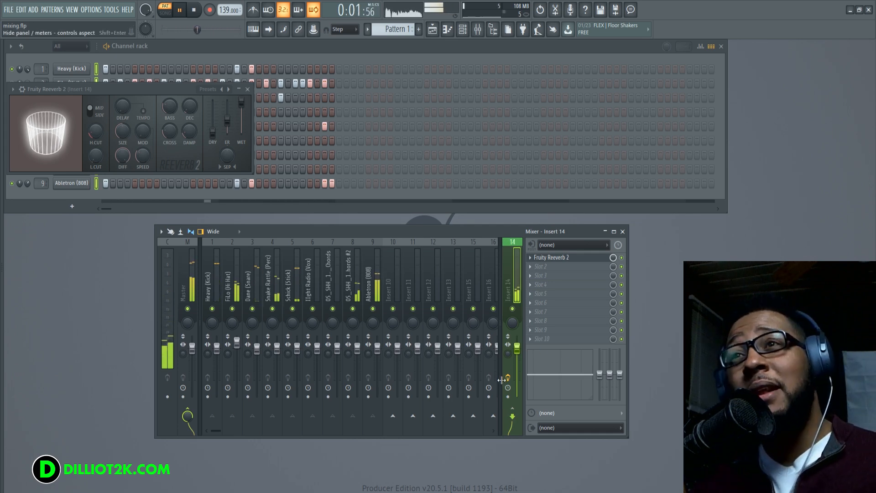
- Lower the Insert 14 volume fader while the pattern plays, and stop playback
mouse_move(517, 350)
mouse_down()
mouse_move(517, 393)
mouse_move(516, 359)
mouse_up()
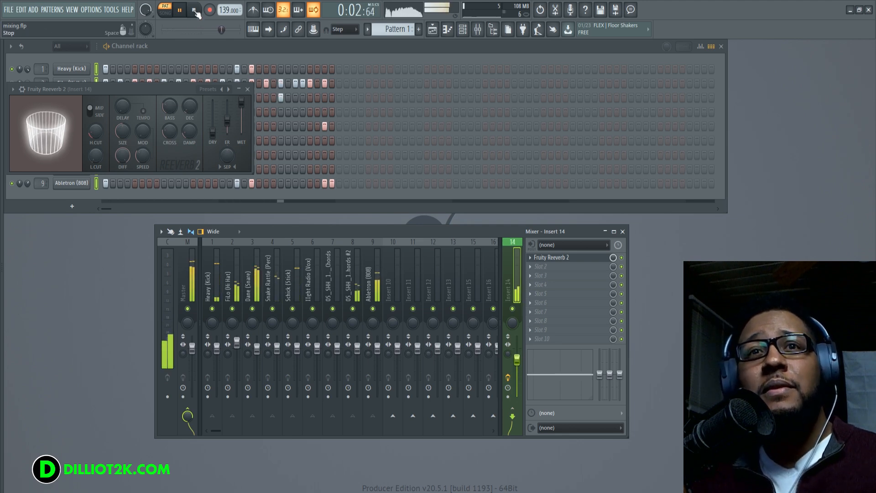
key(space)
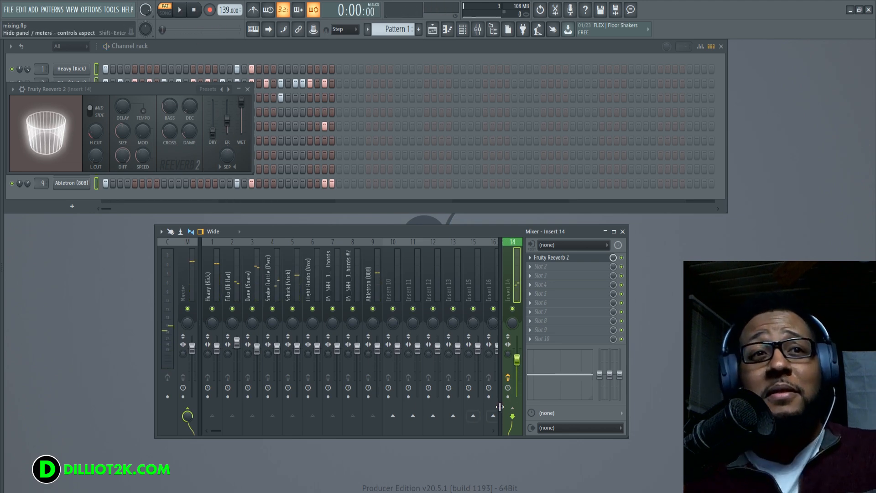
- Compare Snake Rattle (Perc) with Insert 14, and turn the send level from Dane (Snare) to Insert 14 all the way down
click(265, 263)
mouse_move(257, 276)
mouse_down()
mouse_move(313, 275)
mouse_move(248, 278)
mouse_move(269, 279)
mouse_up()
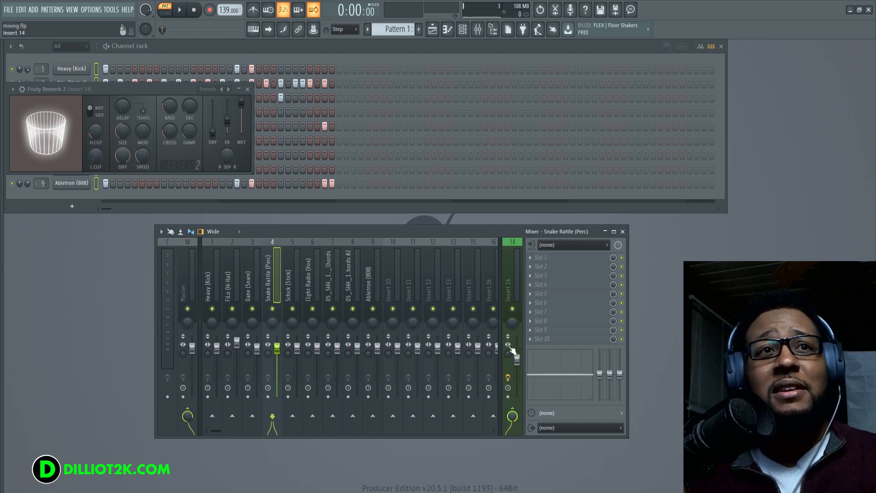
click(507, 259)
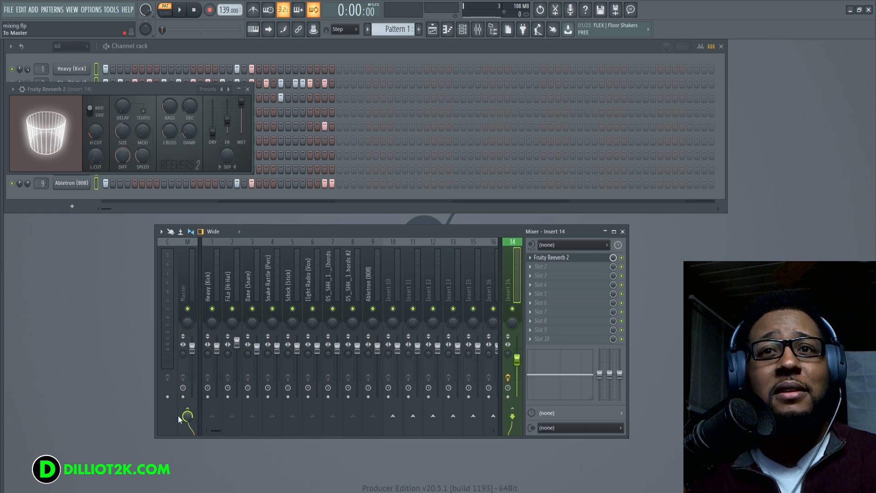
click(256, 288)
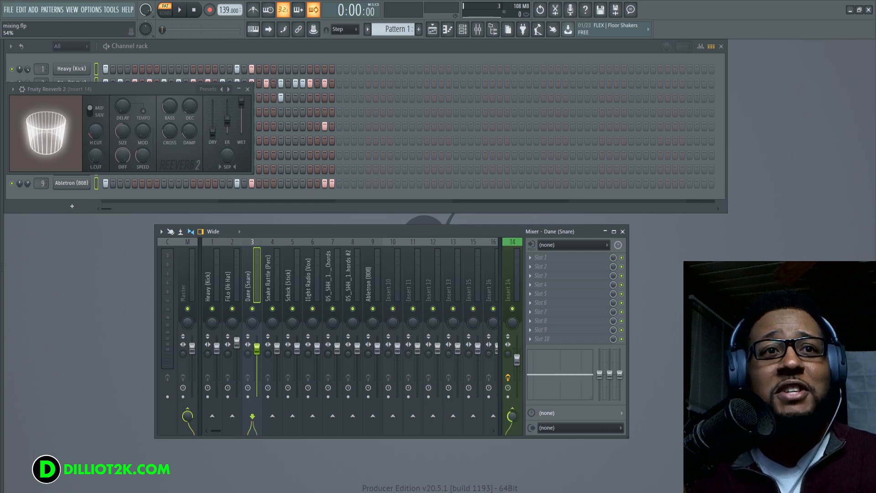
click(512, 415)
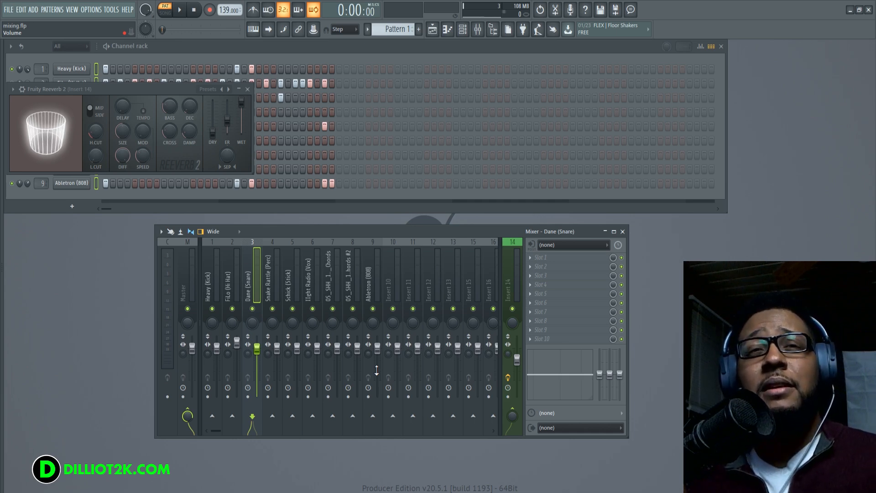
- Adjust the stereo separation and volume of the Heavy (Kick) track, and view its track latency options
click(209, 264)
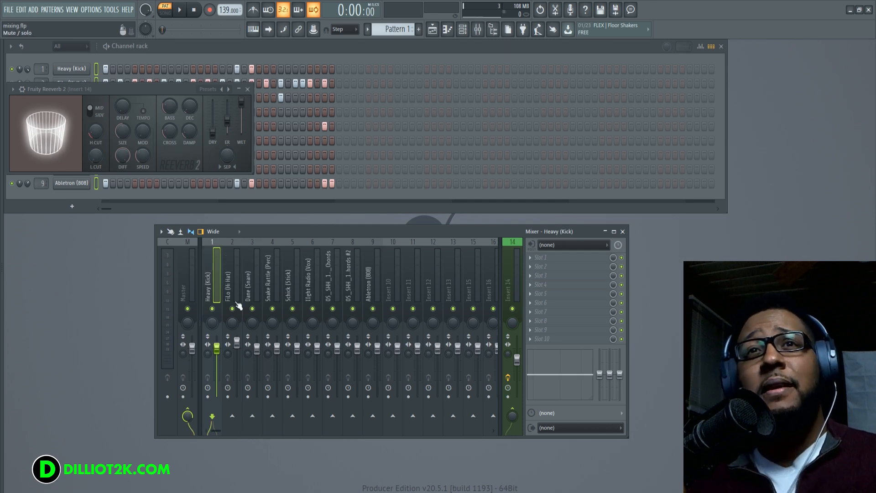
click(213, 309)
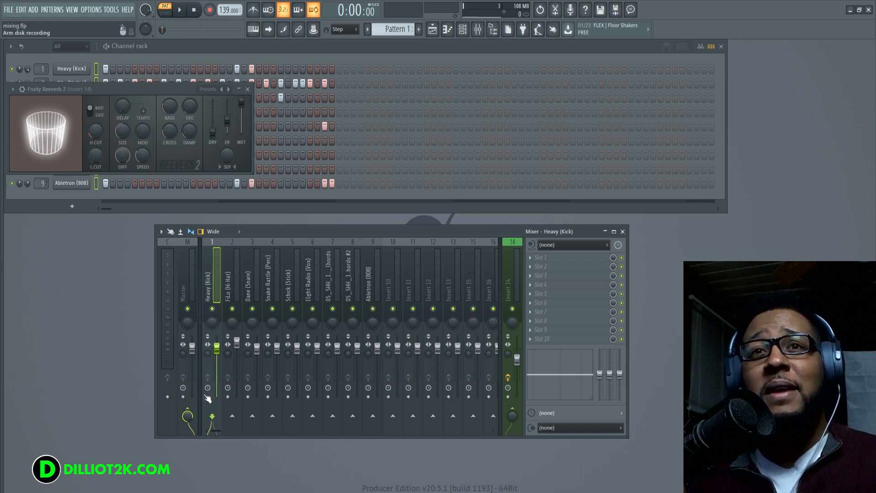
drag(207, 355, 207, 374)
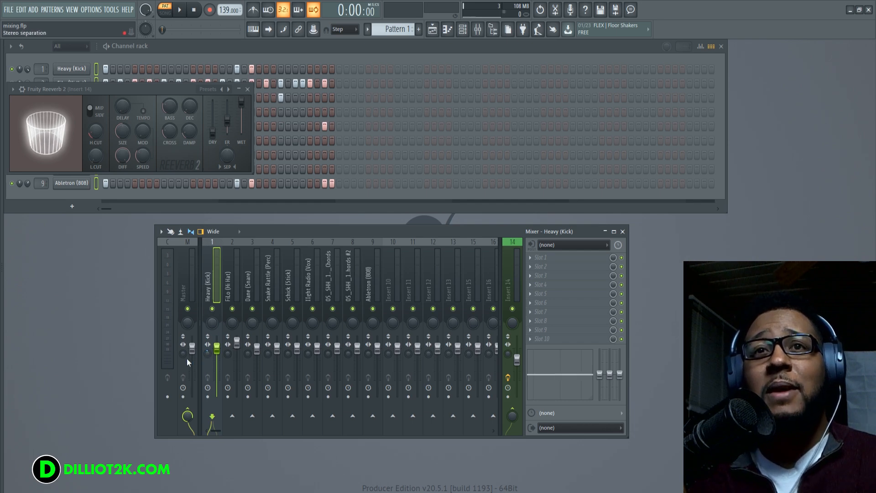
mouse_move(217, 349)
mouse_down()
mouse_move(216, 339)
mouse_move(217, 368)
mouse_move(217, 341)
mouse_move(217, 348)
mouse_up()
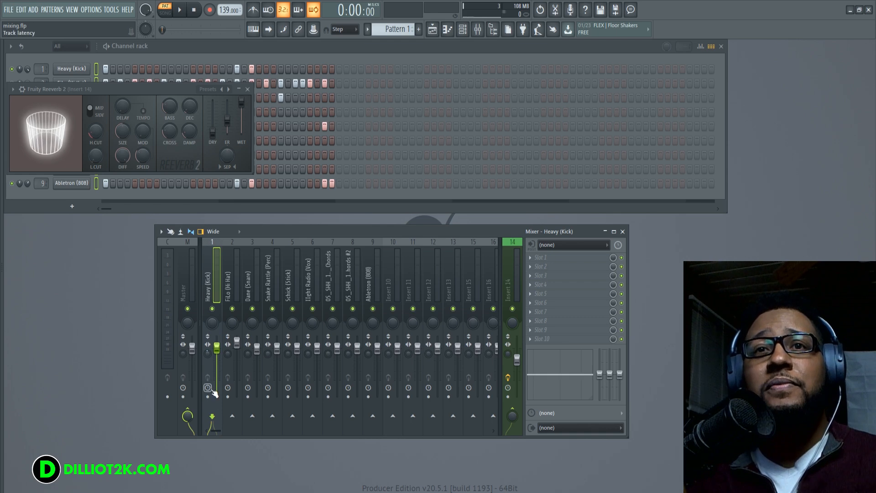
click(210, 389)
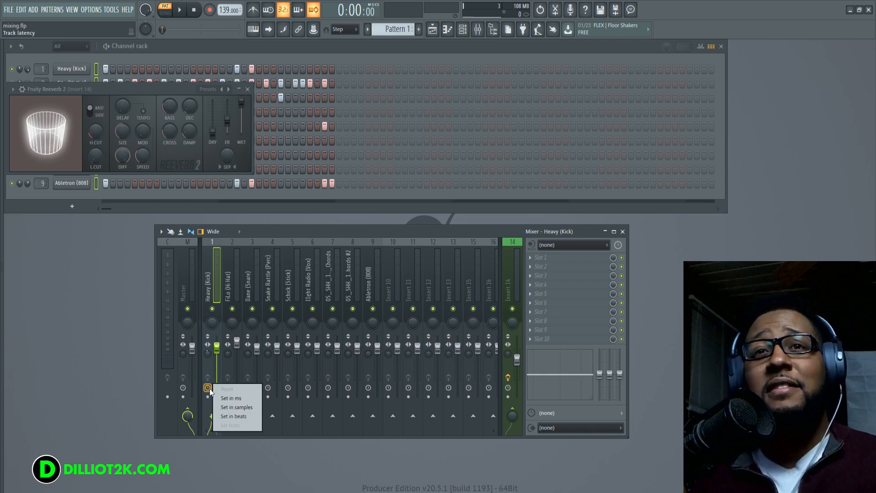
drag(216, 364, 216, 365)
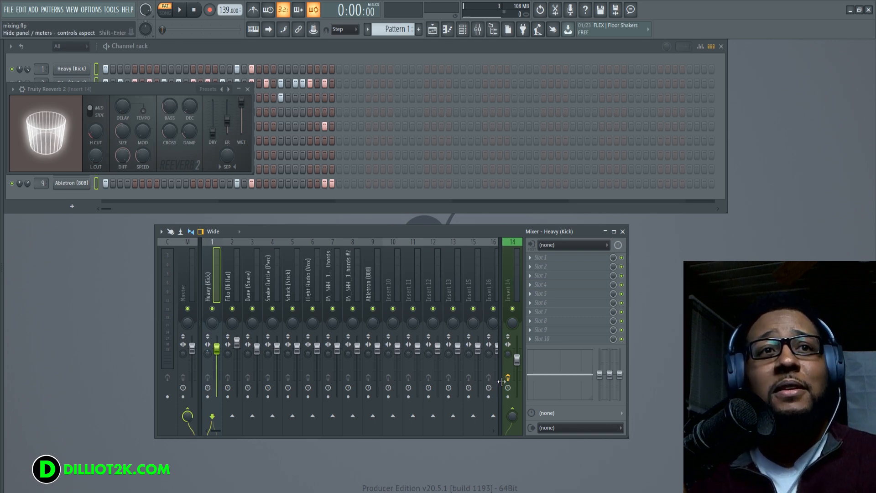
- Delete Fruity Reeverb 2 from the first effect slot of Insert 14
click(509, 263)
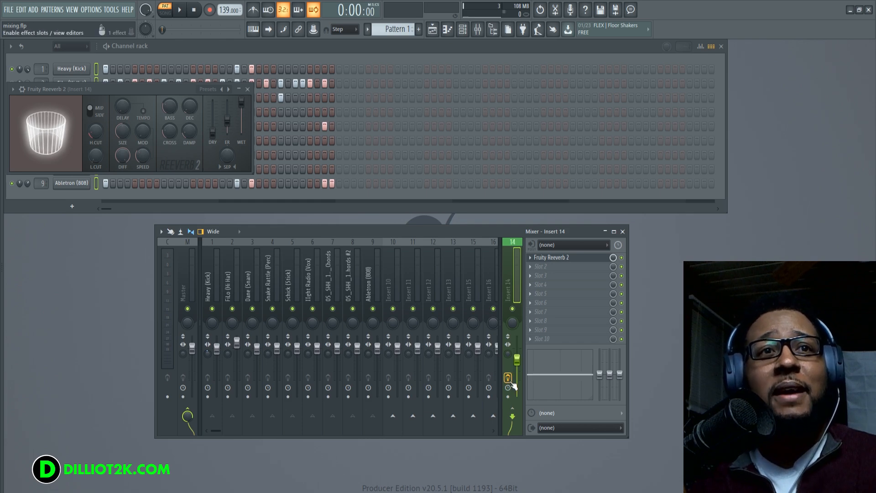
click(530, 257)
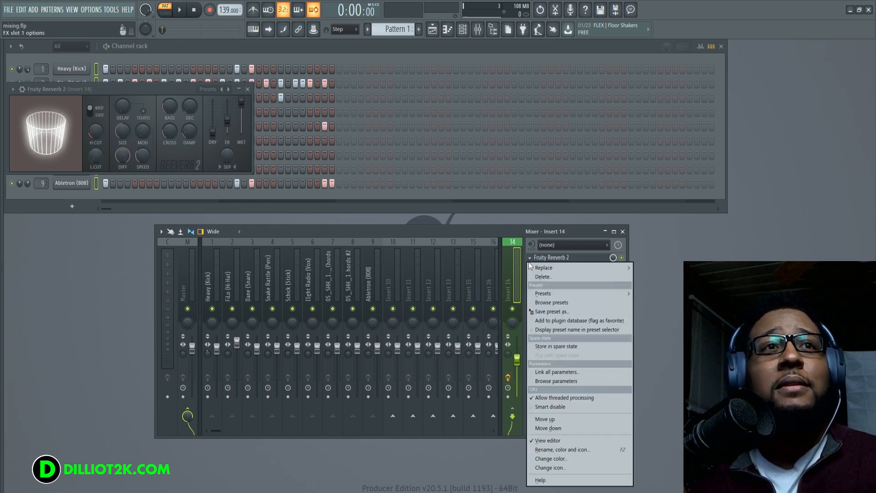
click(540, 276)
click(482, 282)
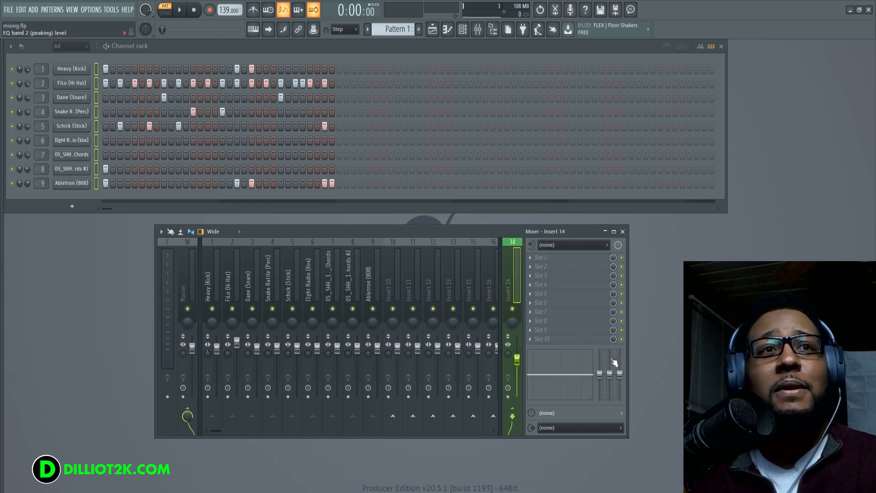
right_click(508, 379)
click(508, 379)
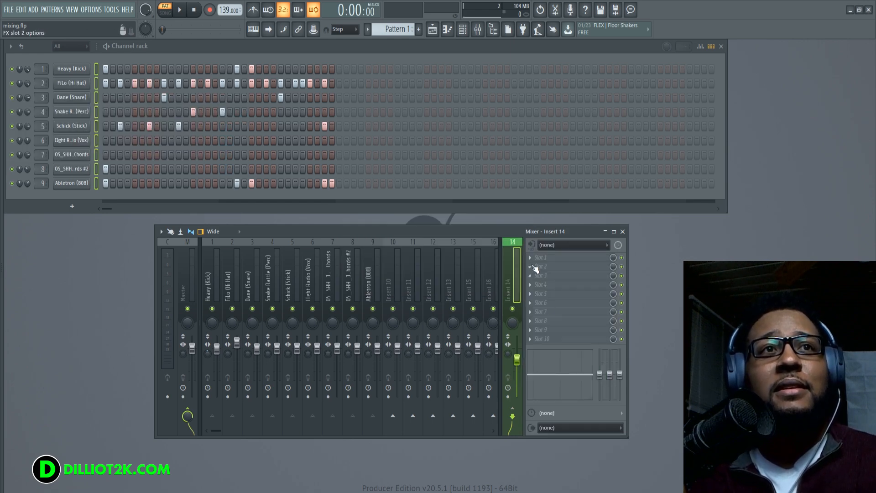
- Load Fruity Reeverb 2 on Insert 14 again and move its window clear of the channel names
click(535, 269)
click(420, 338)
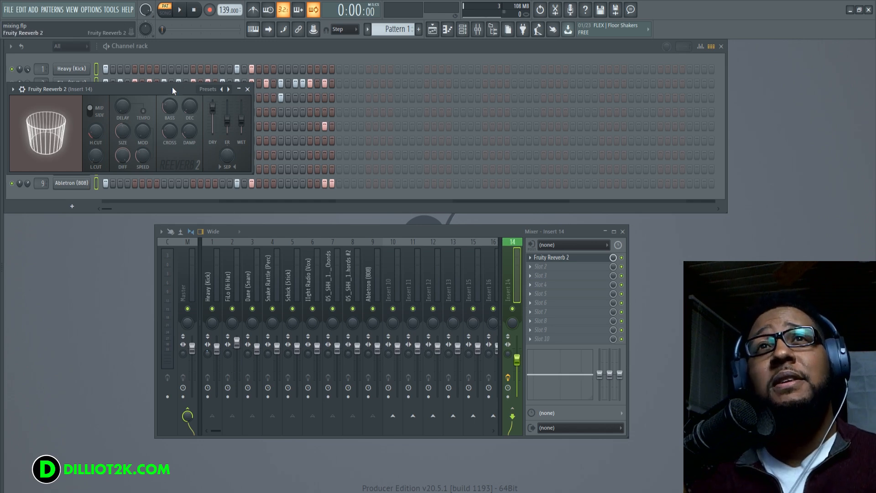
drag(172, 88, 528, 121)
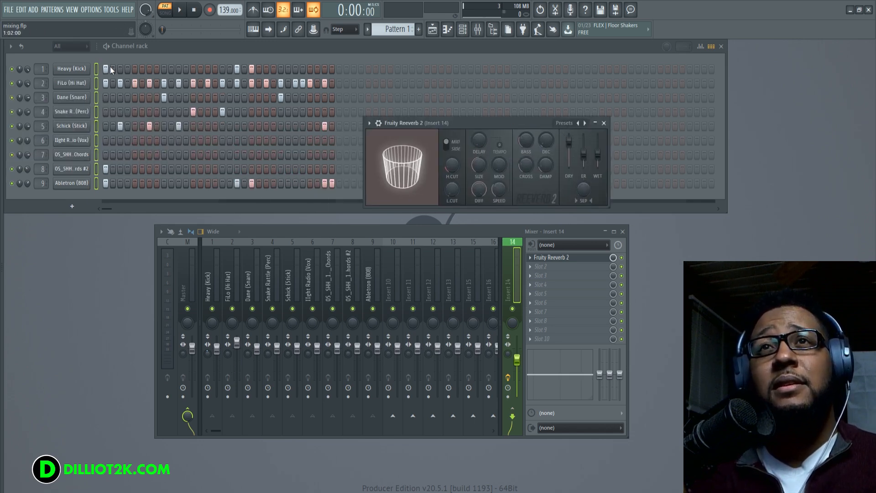
- Step back and forth through the mixer tracks from Heavy (Kick) to Insert 10 and examine their strips and routing
click(232, 274)
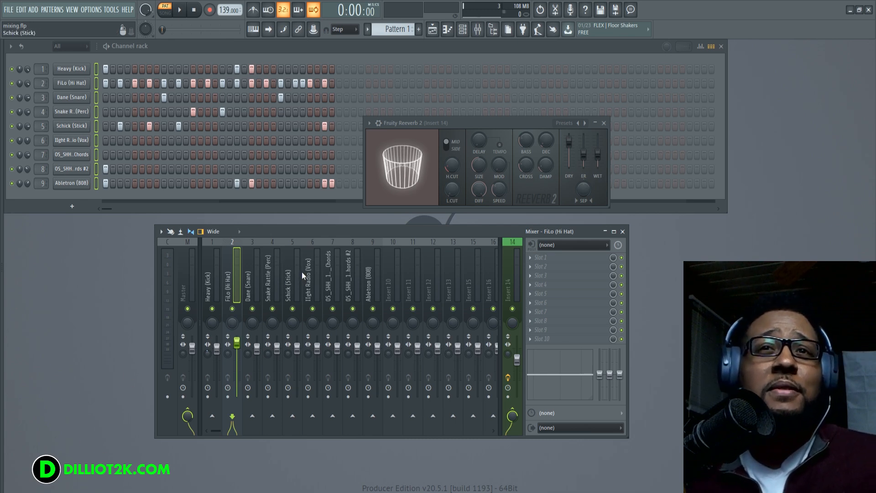
click(320, 279)
click(354, 274)
click(232, 273)
click(212, 274)
click(233, 274)
click(316, 274)
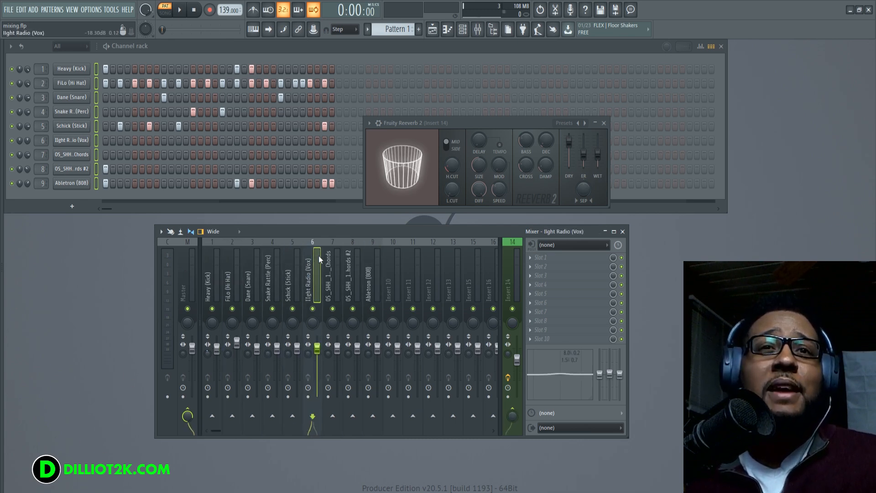
click(354, 274)
click(392, 267)
click(354, 274)
click(316, 274)
click(232, 274)
click(213, 274)
click(253, 273)
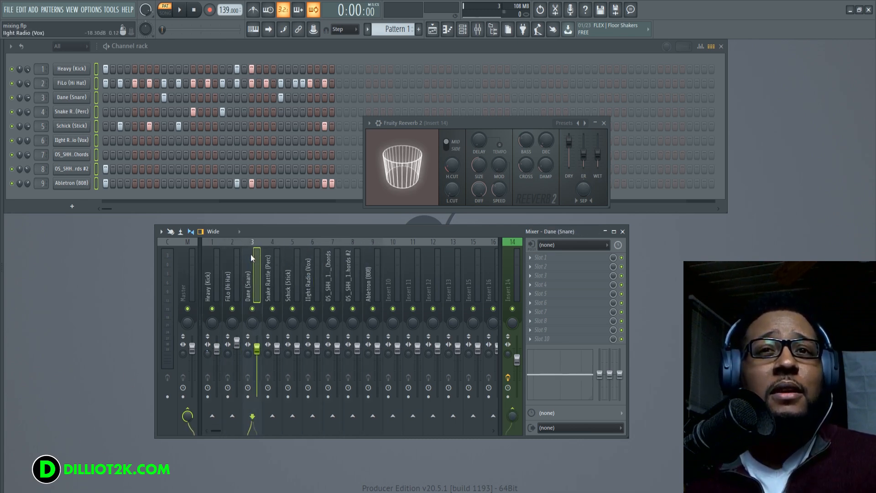
click(316, 274)
click(347, 262)
click(373, 274)
click(393, 274)
click(354, 274)
click(233, 274)
click(213, 274)
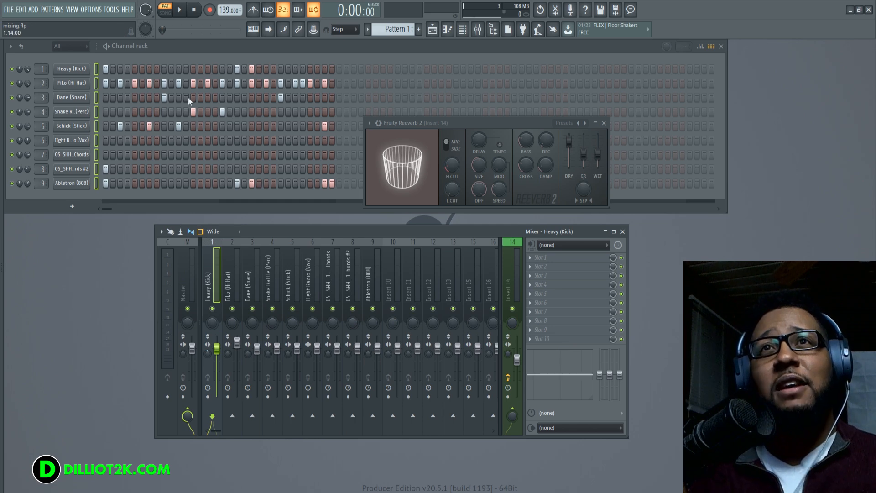
- Select all channels in the Channel rack and play the pattern
double_click(97, 66)
double_click(97, 66)
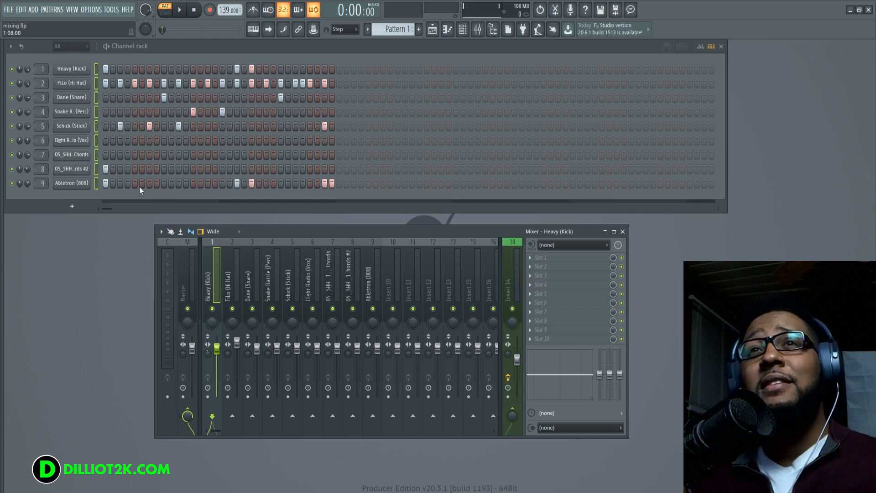
right_click(27, 183)
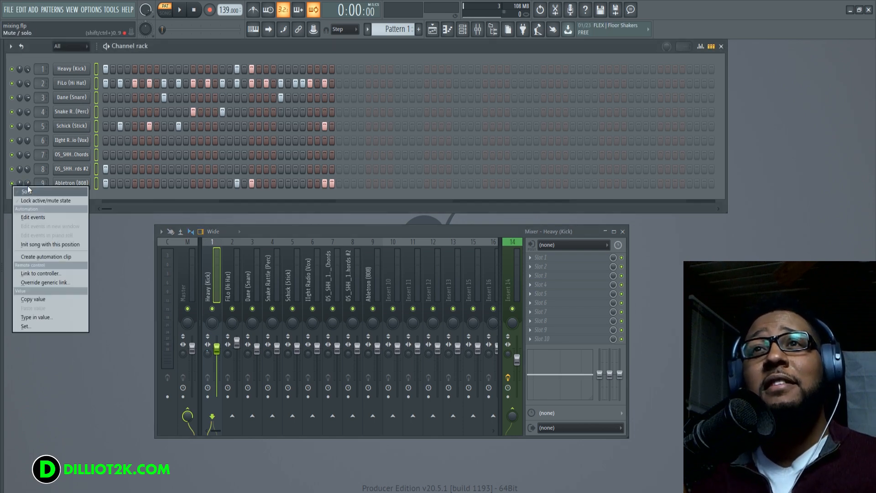
click(136, 229)
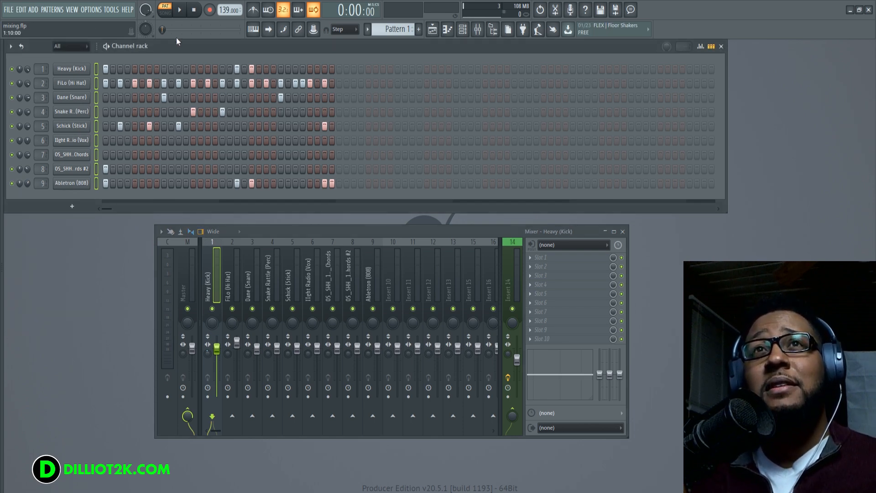
click(179, 9)
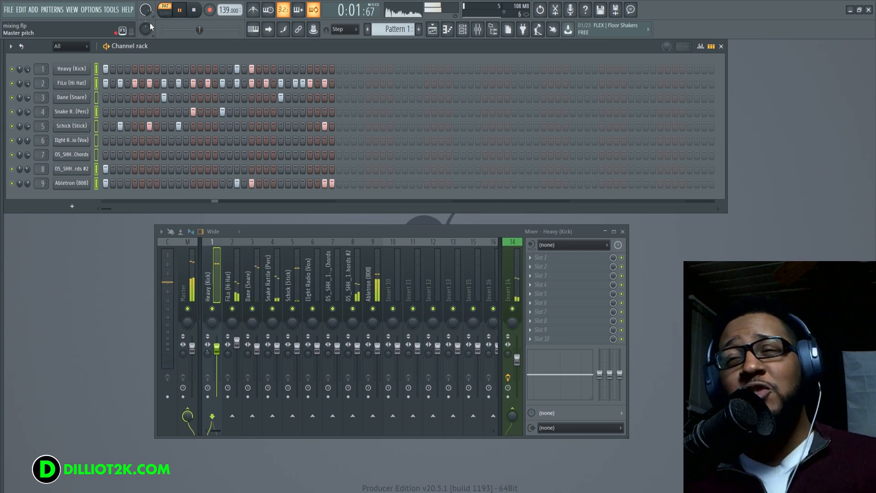